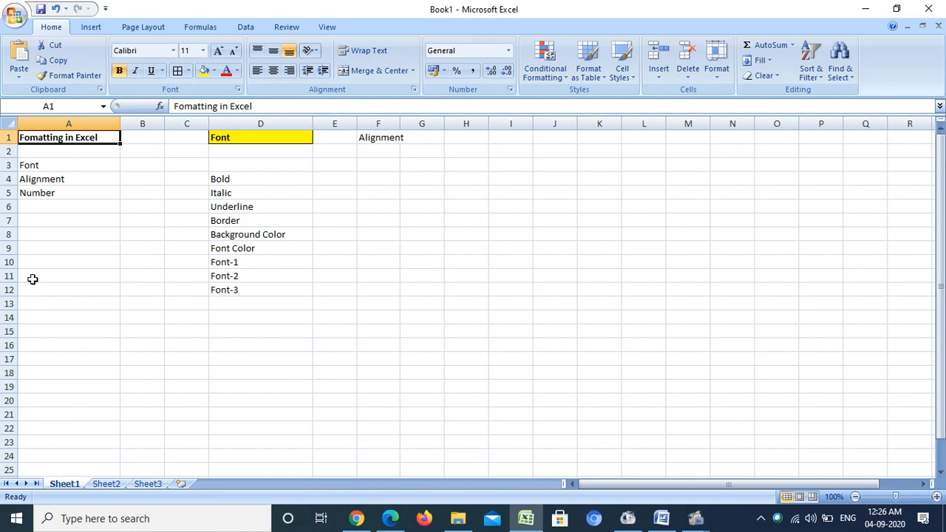
left_click(39, 164)
left_click(48, 182)
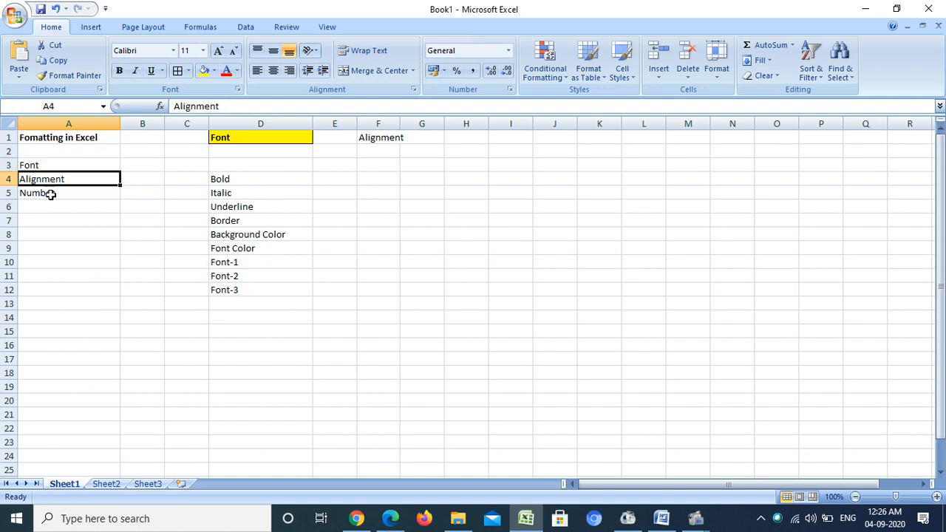
left_click(51, 194)
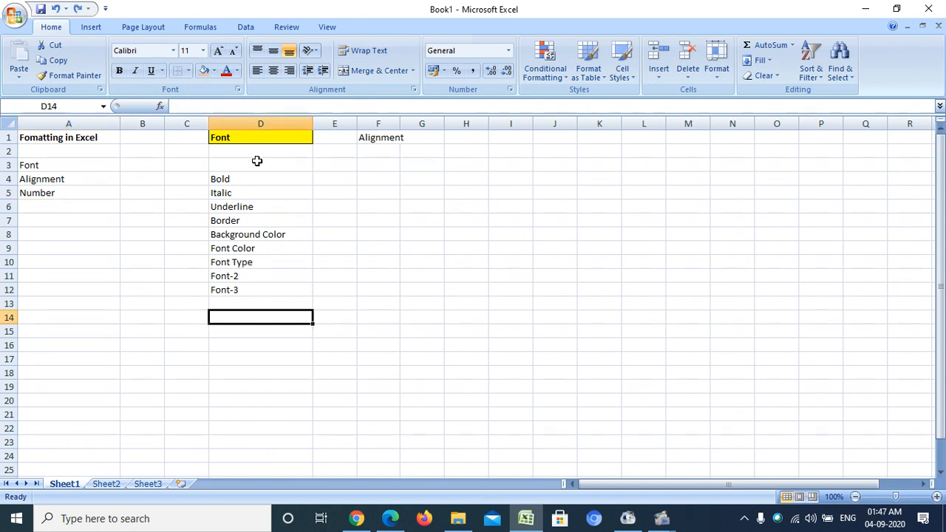
- Apply bold formatting to the "Bold" entry in cell D4
left_click(259, 180)
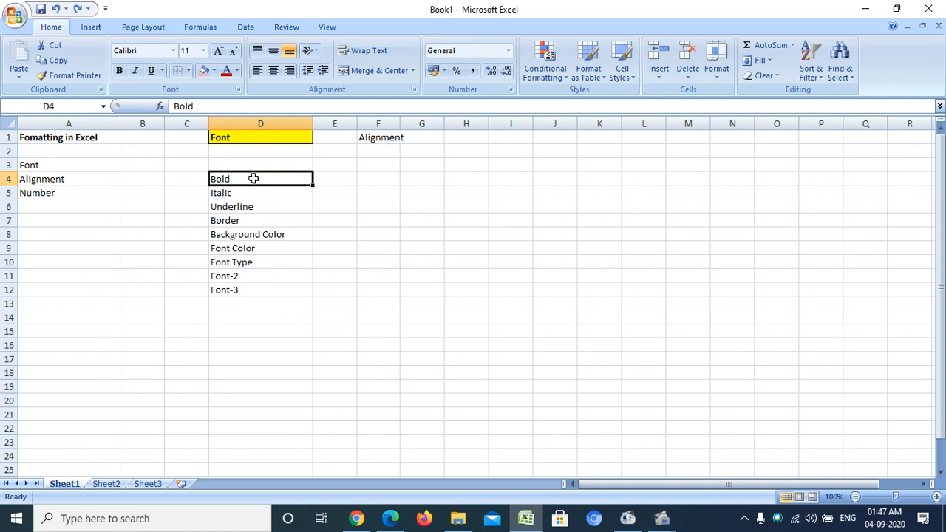
left_click(121, 74)
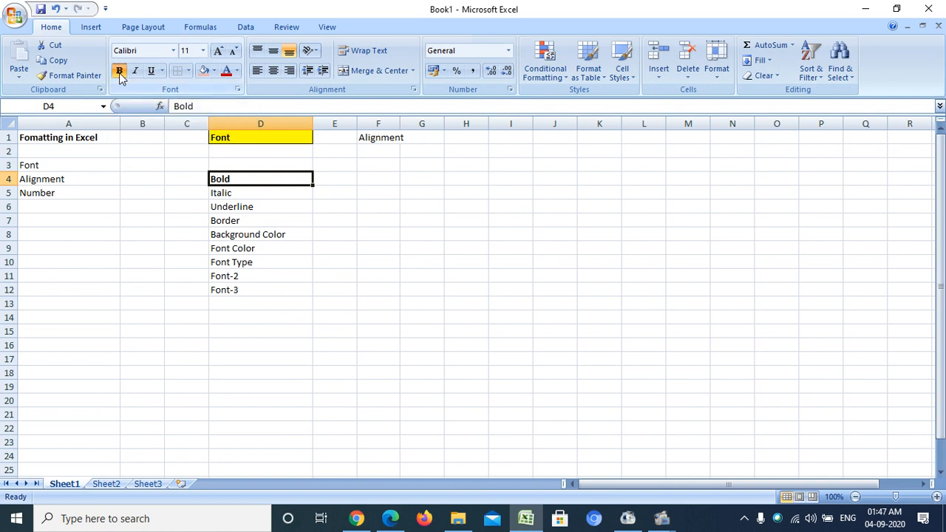
left_click(304, 234)
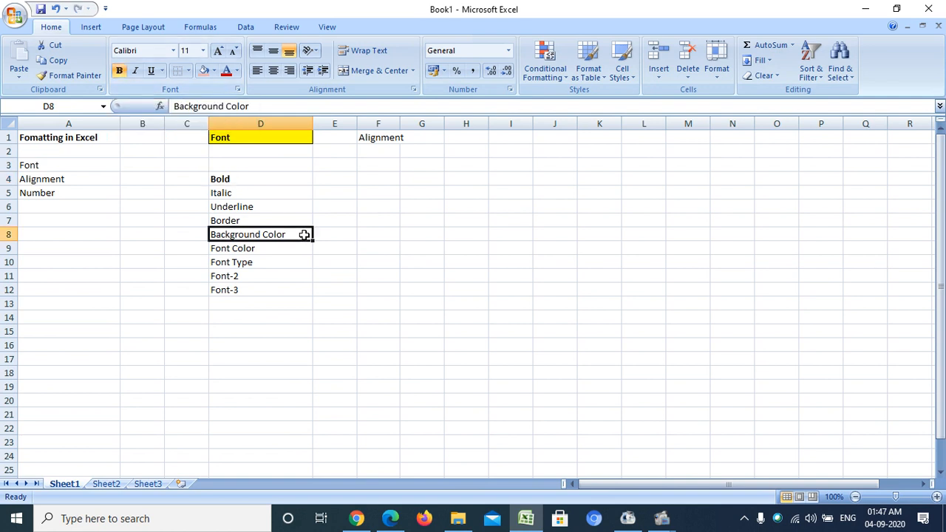
- Turn bold off for cell D4 and turn it back on
left_click(270, 181)
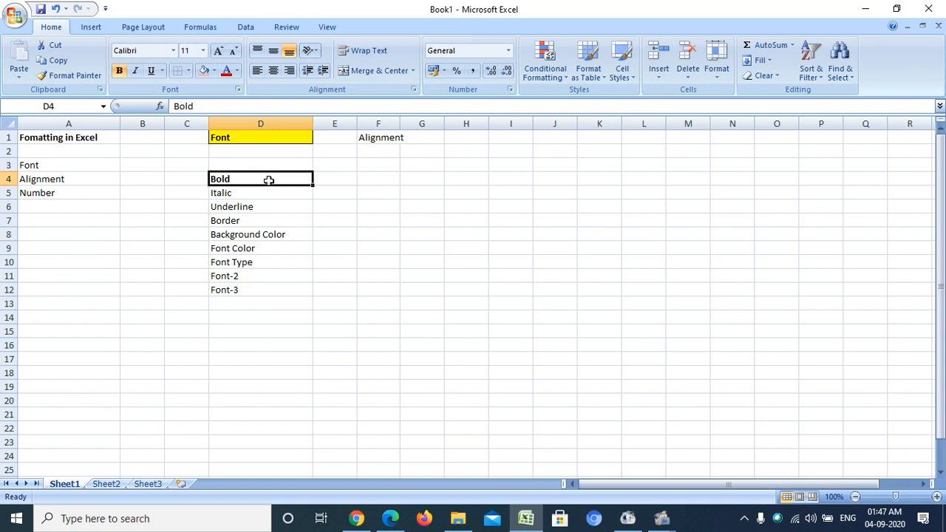
right_click(121, 71)
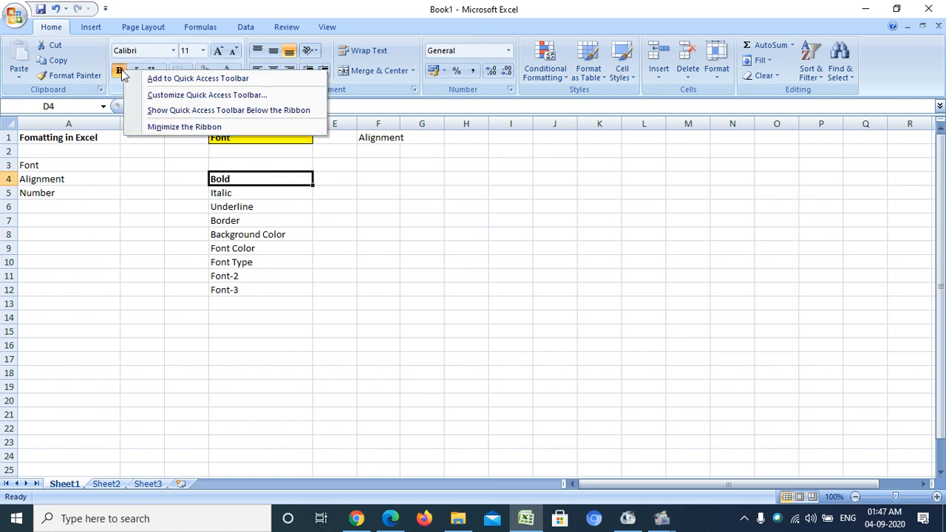
left_click(123, 74)
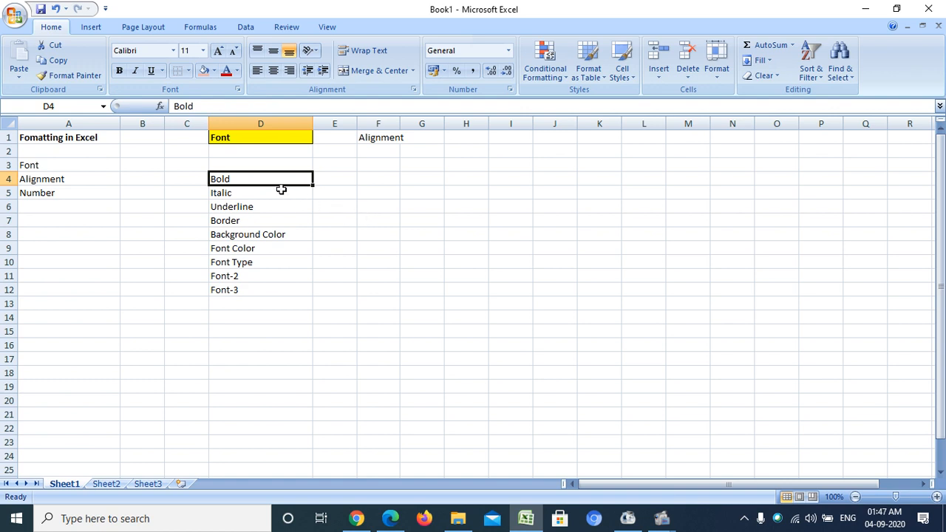
key("ctrl+b")
- Apply italic formatting to the "Italic" entry in cell D5
left_click(248, 193)
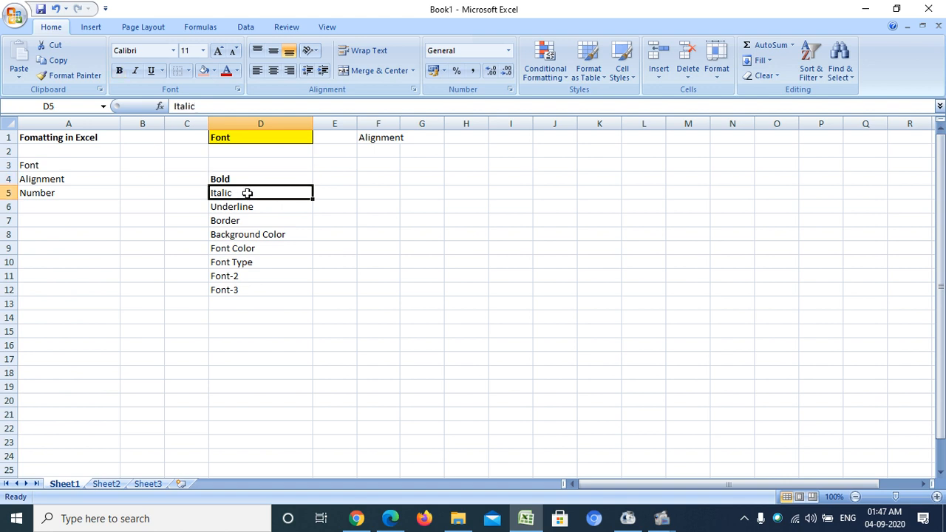
left_click(136, 71)
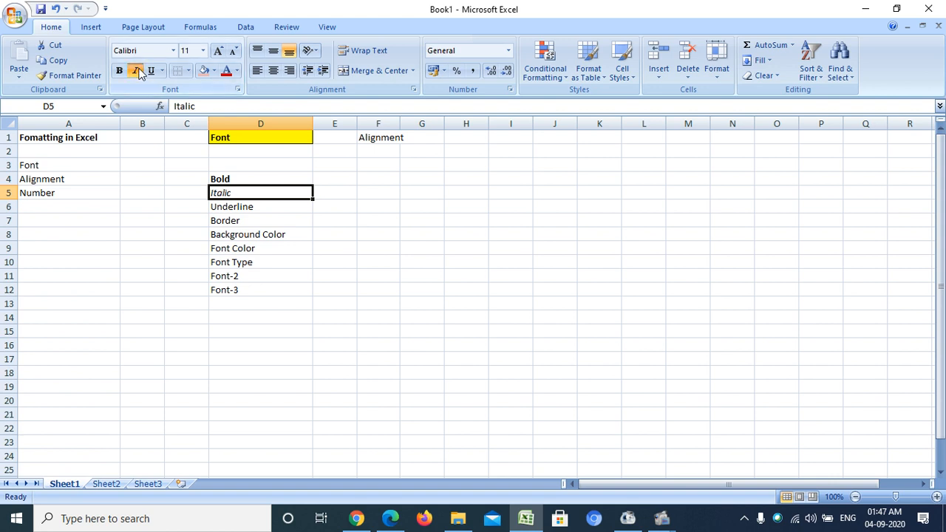
left_click_drag(403, 208, 391, 207)
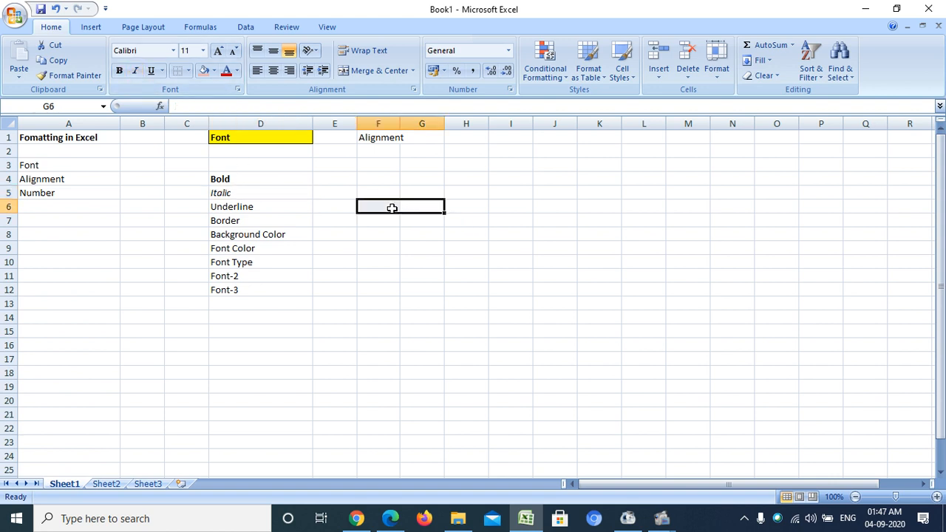
- Turn italic off for cell D5 and turn it back on
left_click(243, 192)
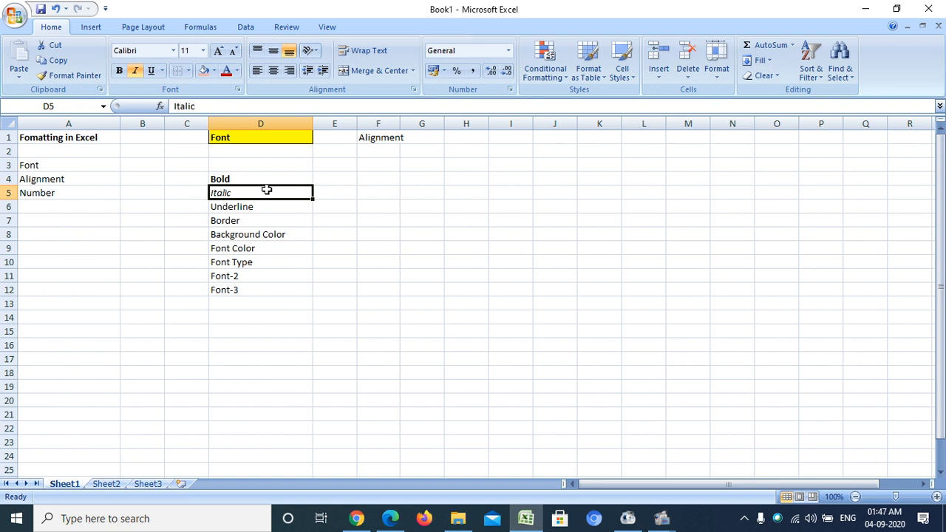
key("ctrl+i")
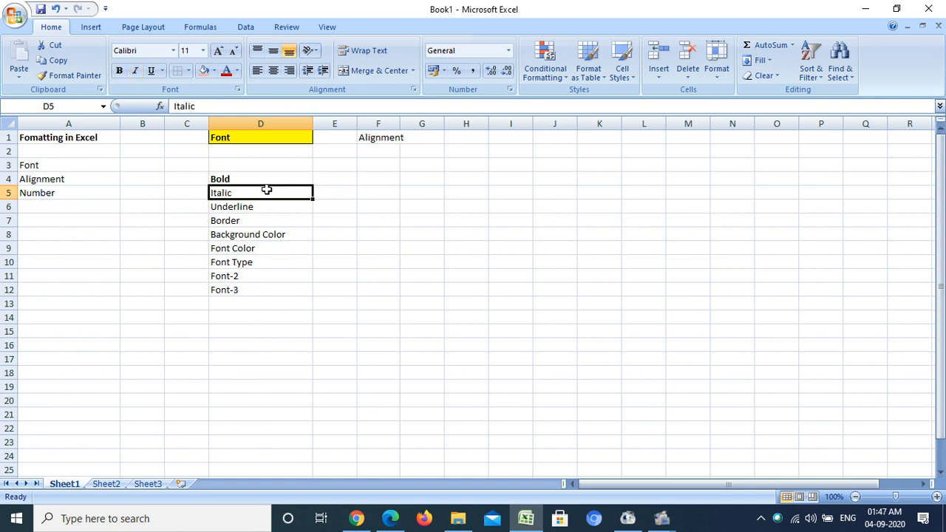
key("ctrl+i")
- Underline the text of the "Underline" entry in cell D6
left_click(251, 208)
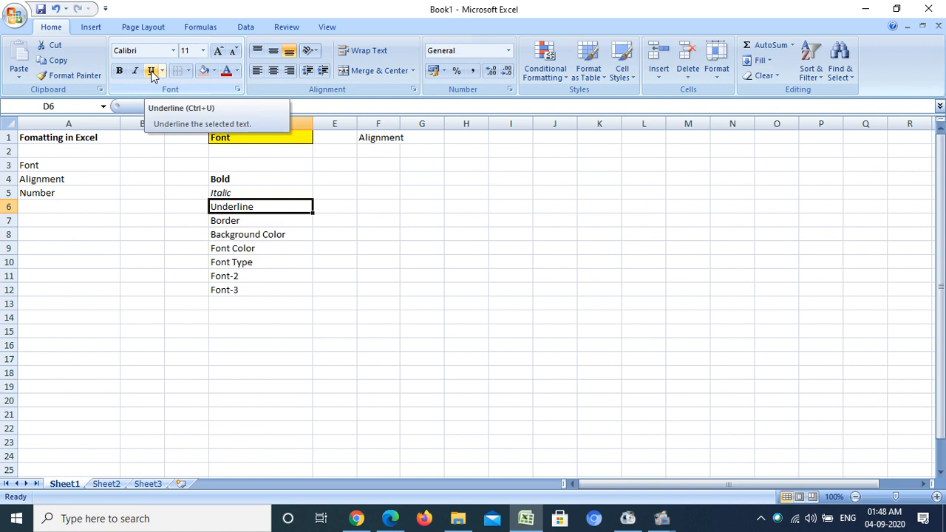
left_click(152, 72)
left_click(359, 249)
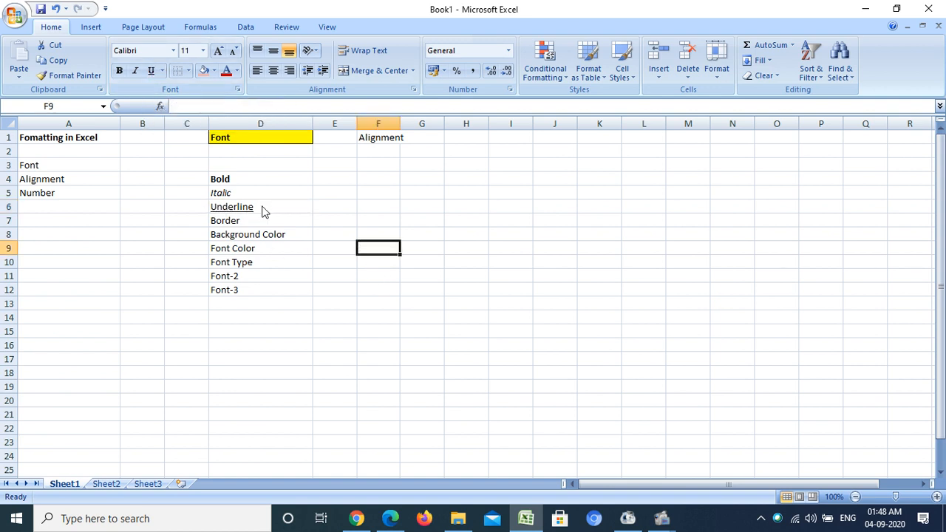
left_click(261, 206)
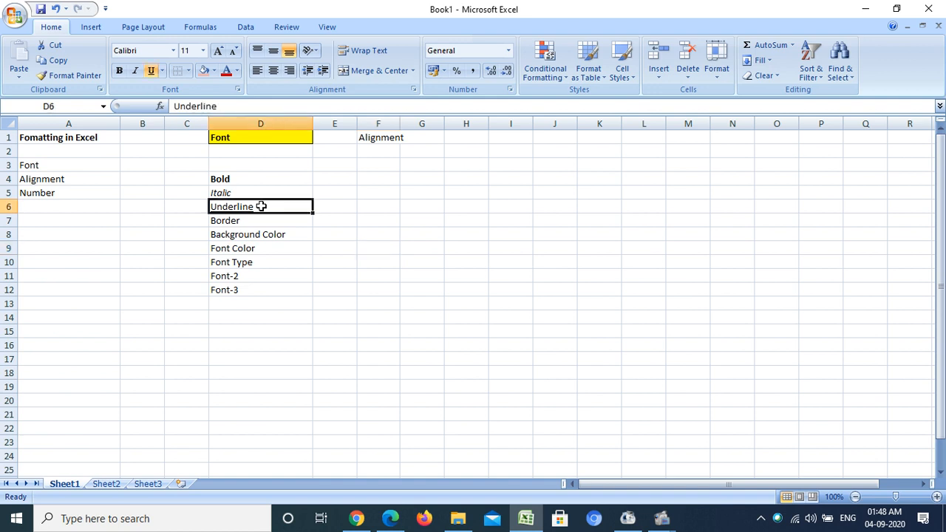
right_click(260, 206)
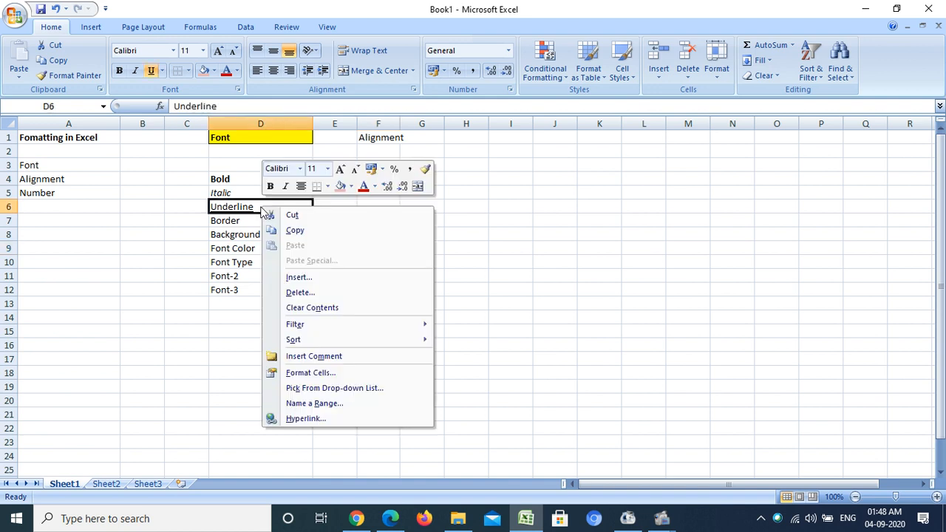
left_click(224, 218)
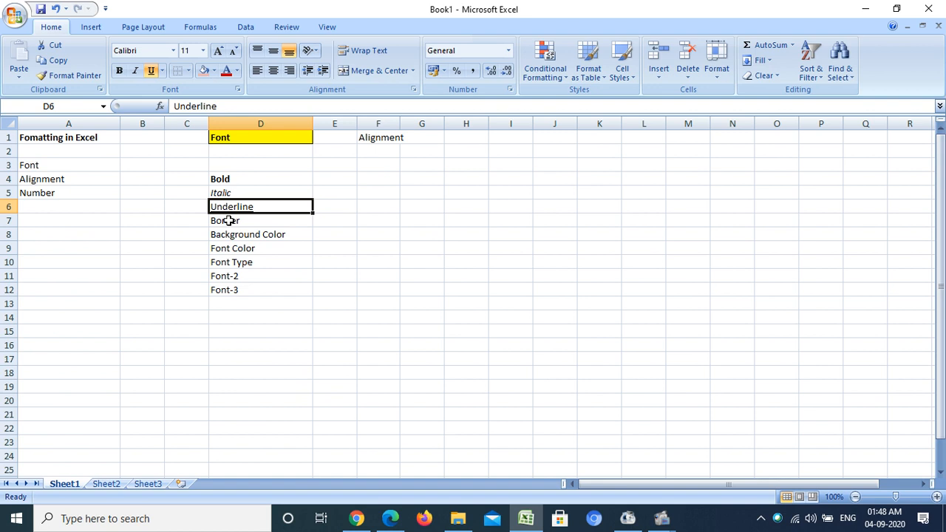
- Apply All Borders to the "Border" entry in cell D7
left_click(228, 219)
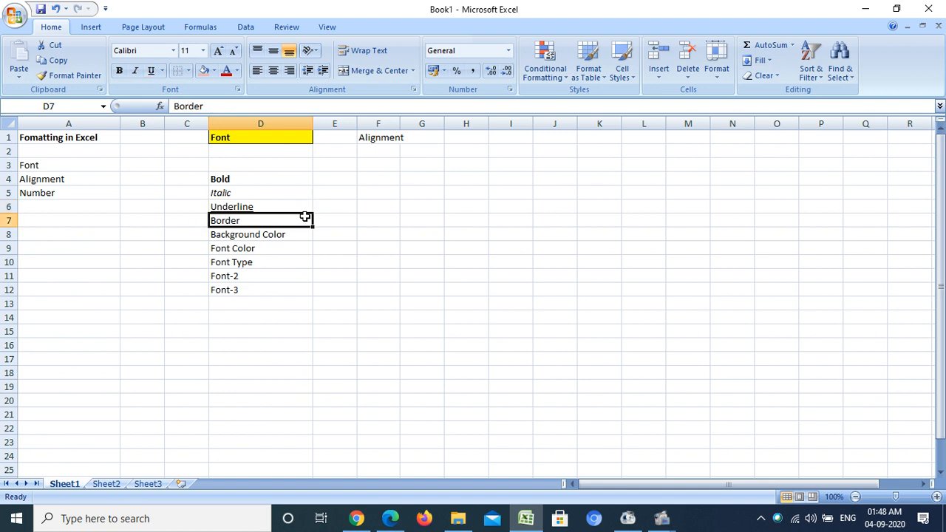
left_click(346, 229)
left_click(224, 222)
left_click(189, 71)
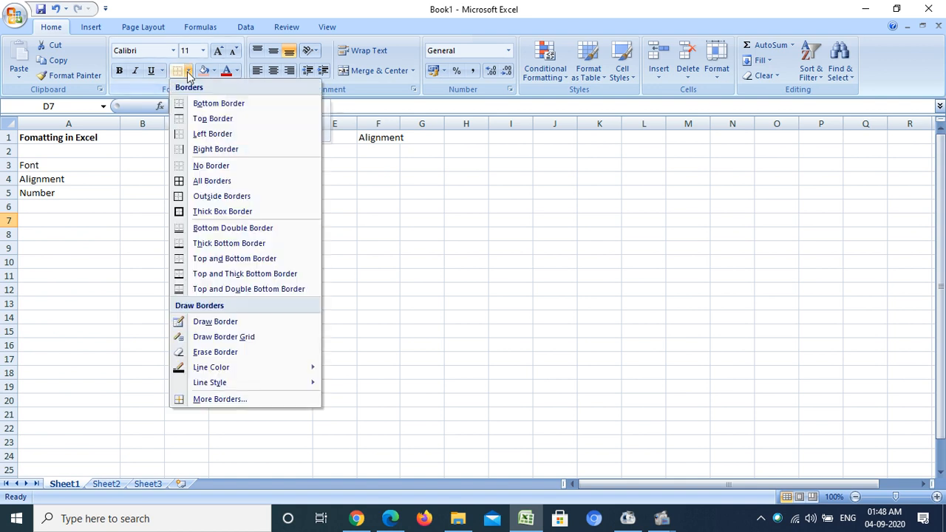
left_click(211, 182)
left_click(353, 260)
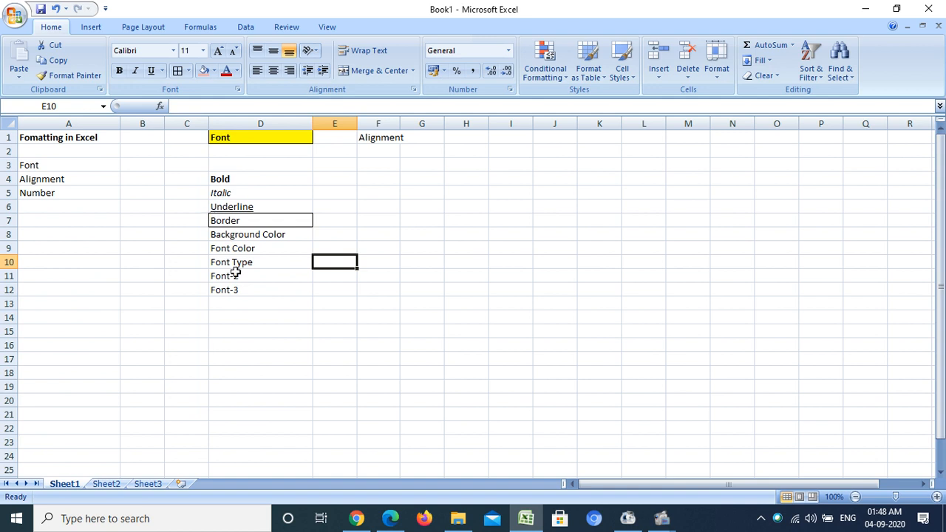
- Apply All Borders to the cell range A3:D12
left_click(238, 318)
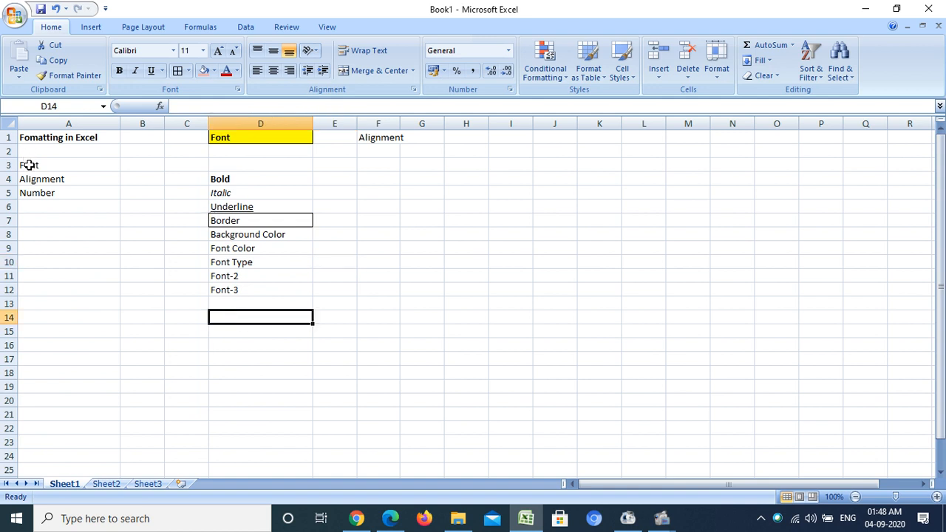
left_click(29, 166)
left_click_drag(30, 166, 285, 286)
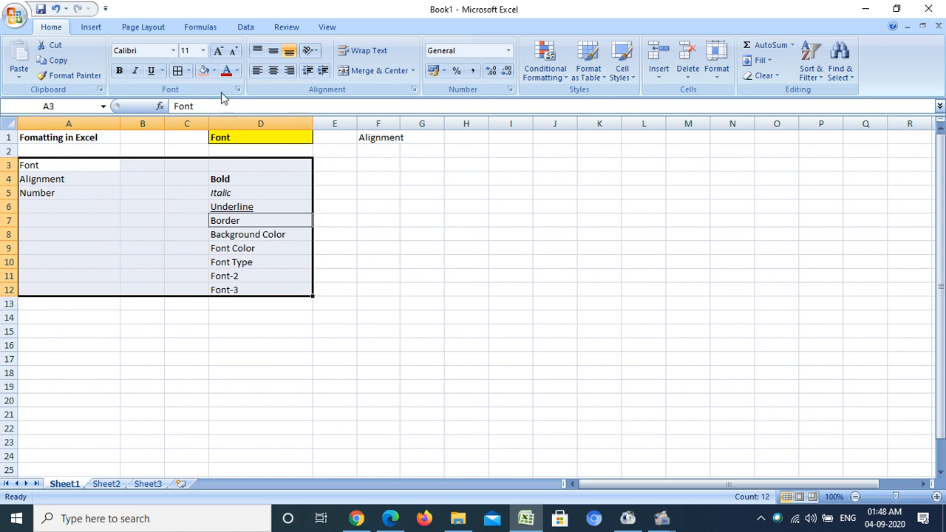
left_click(189, 71)
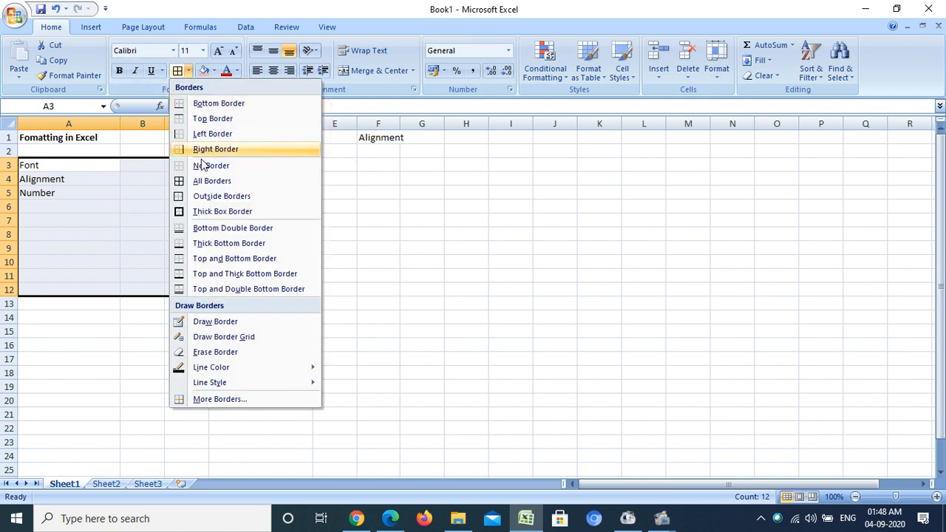
left_click(203, 185)
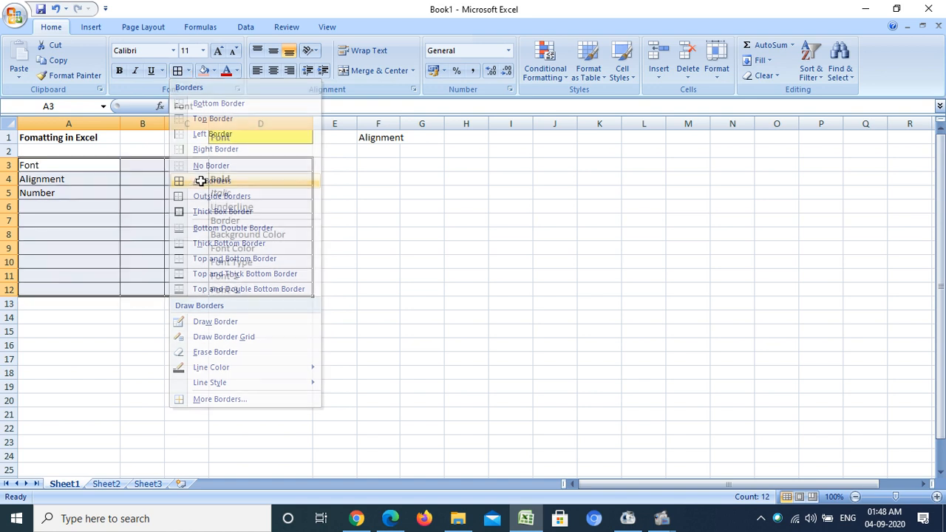
left_click(414, 235)
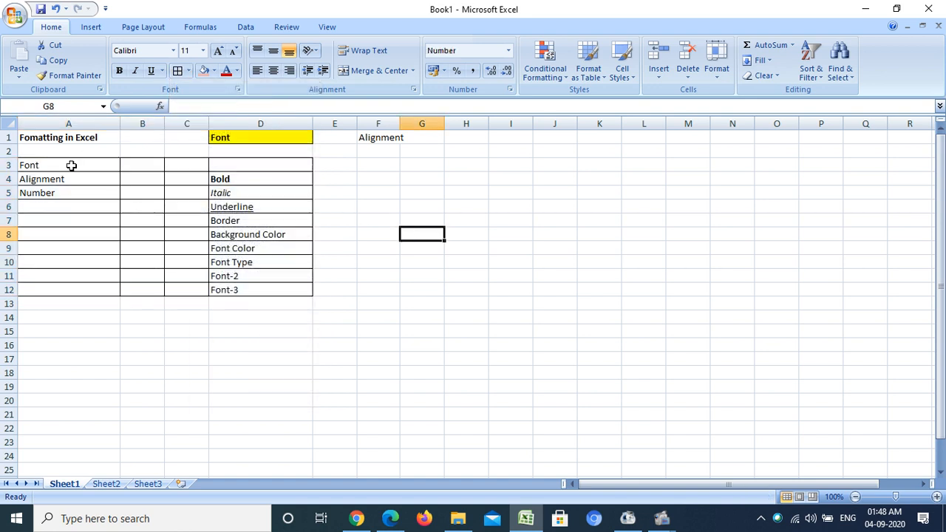
- Remove the borders from the range A3:D12 with the No Border option
left_click_drag(62, 164, 289, 289)
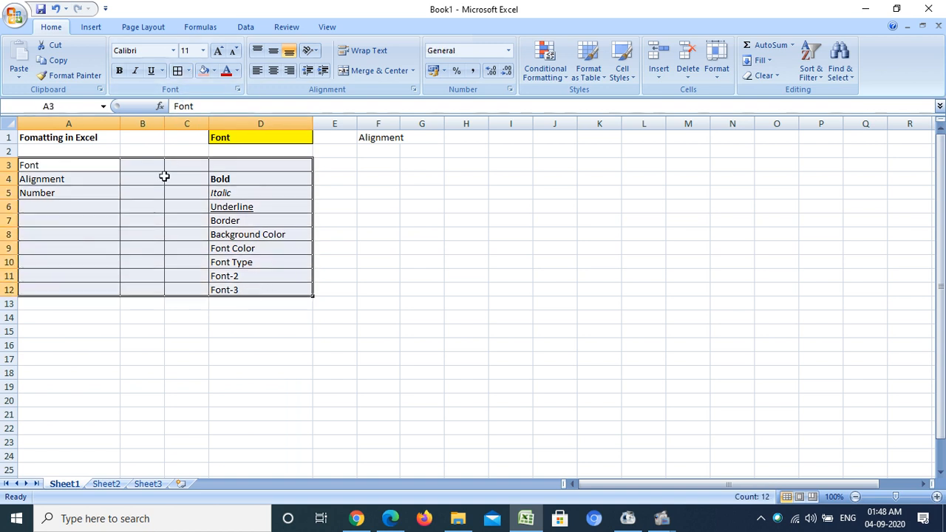
left_click(189, 71)
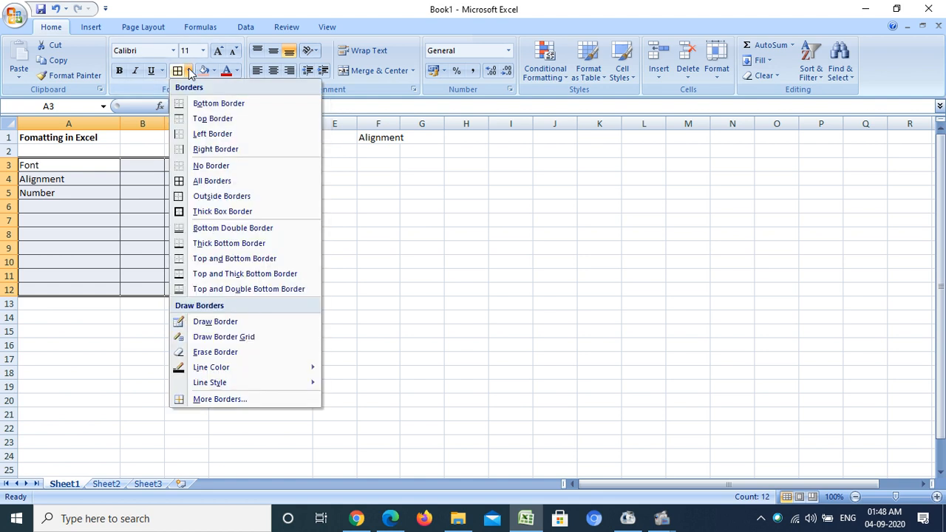
left_click(199, 167)
- Undo both the border removal and the All Borders formatting on the range A3:D12
key("ctrl+z")
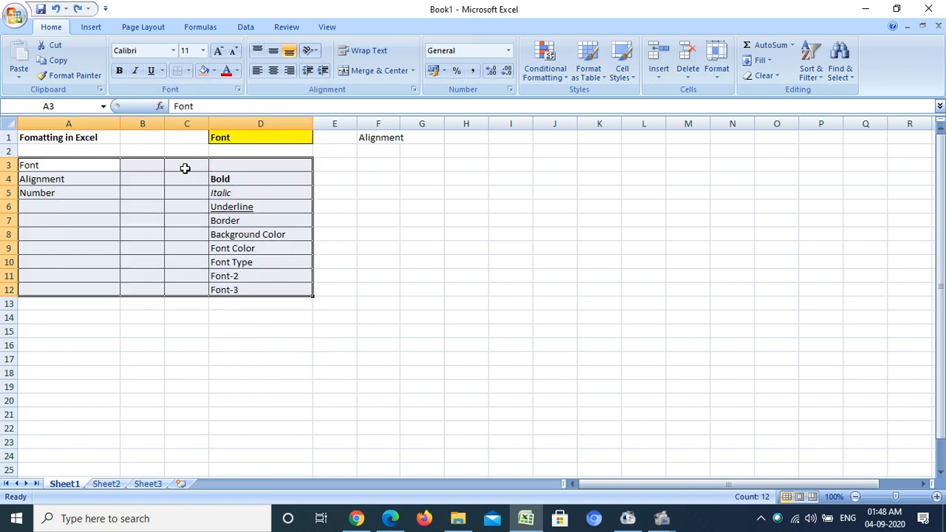
left_click(57, 10)
left_click(246, 394)
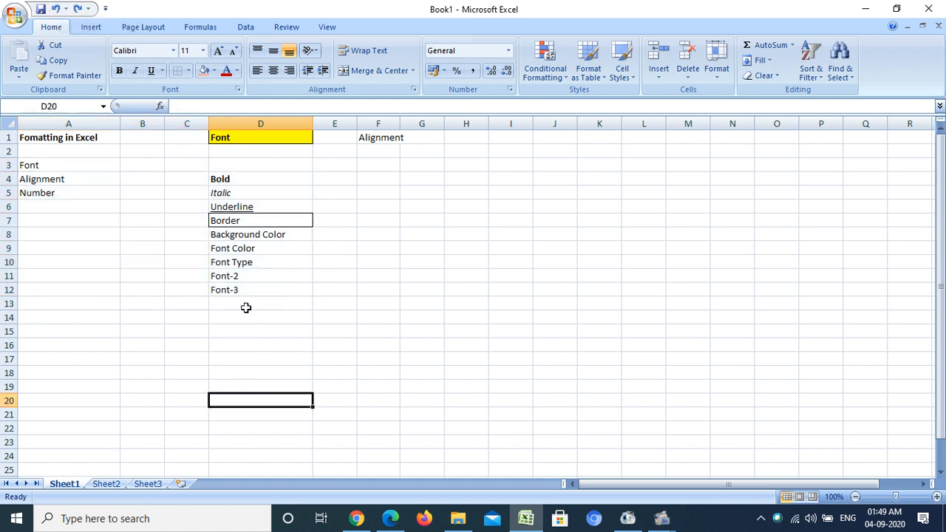
- Fill the "Background Color" cell D8 with a light red theme color
left_click(269, 235)
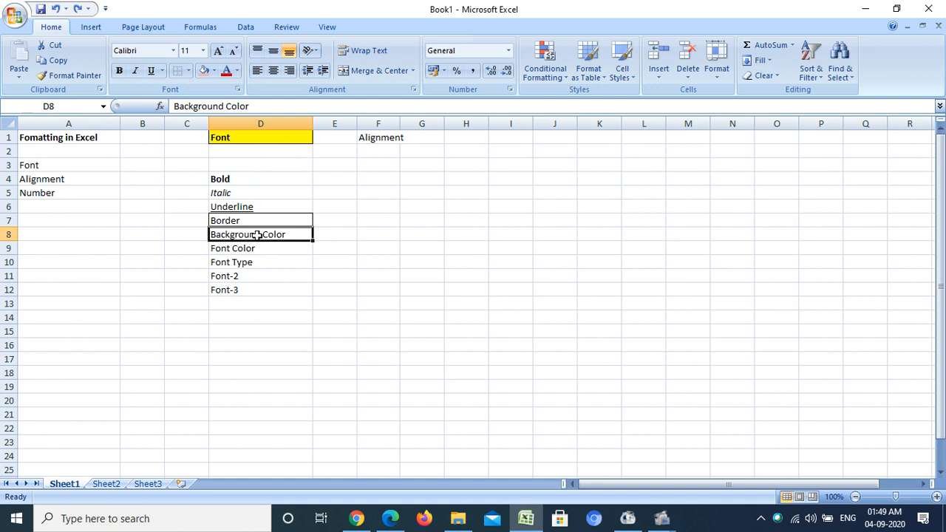
left_click(215, 71)
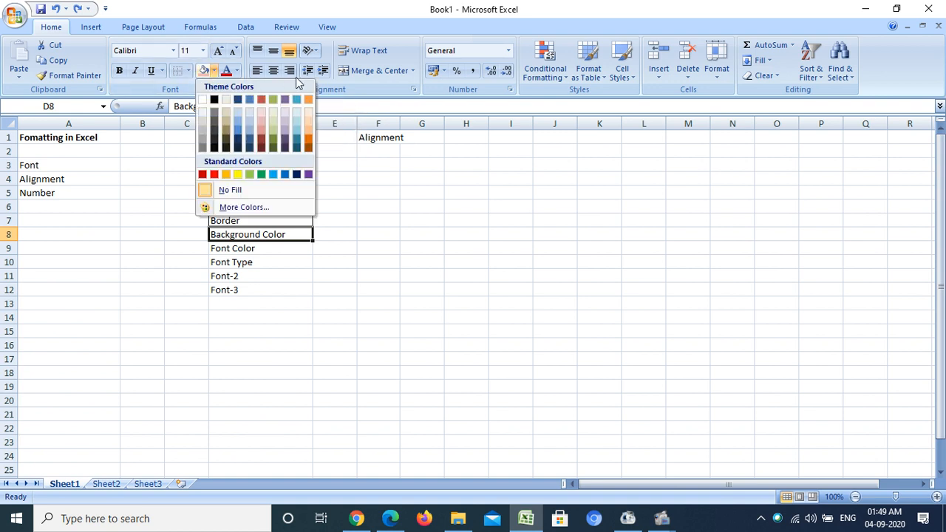
left_click(260, 127)
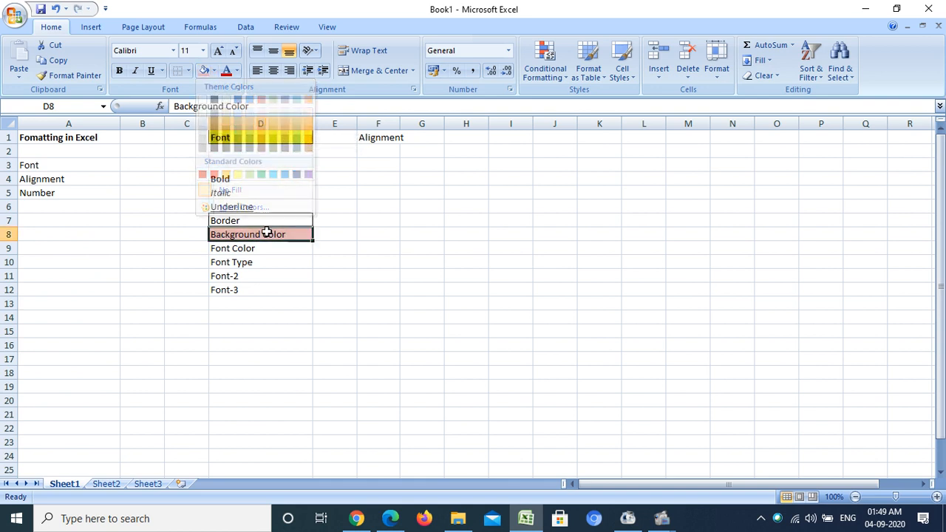
left_click(328, 273)
- Remove the fill color from the "Background Color" cell D8 with the No Fill option
left_click(264, 234)
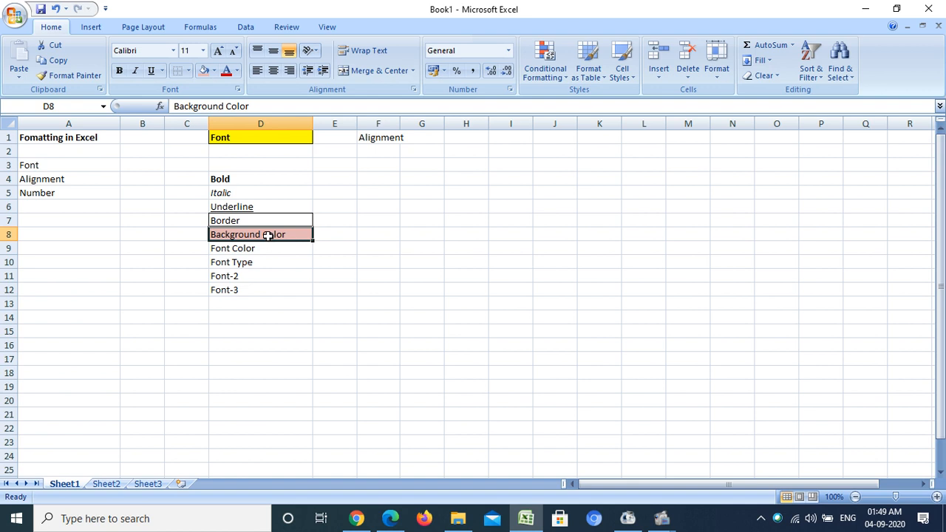
left_click(214, 74)
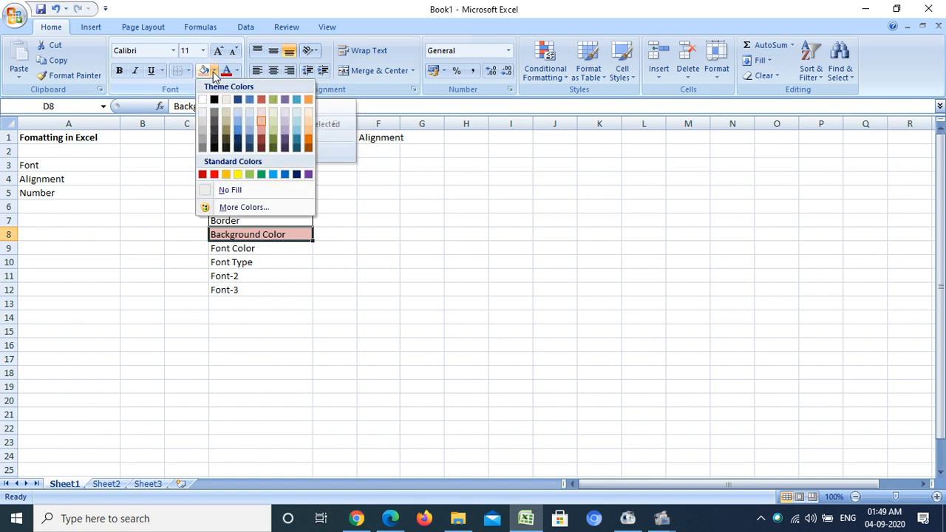
left_click(235, 192)
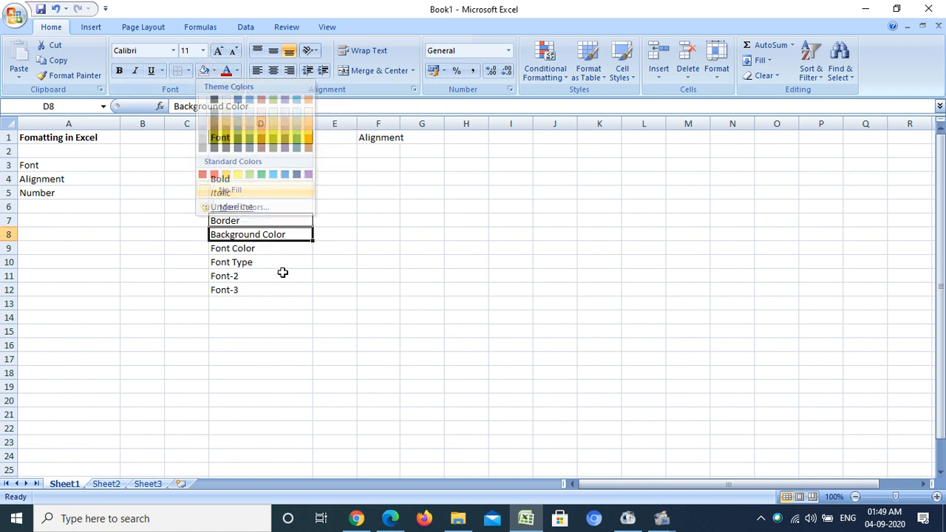
left_click(348, 266)
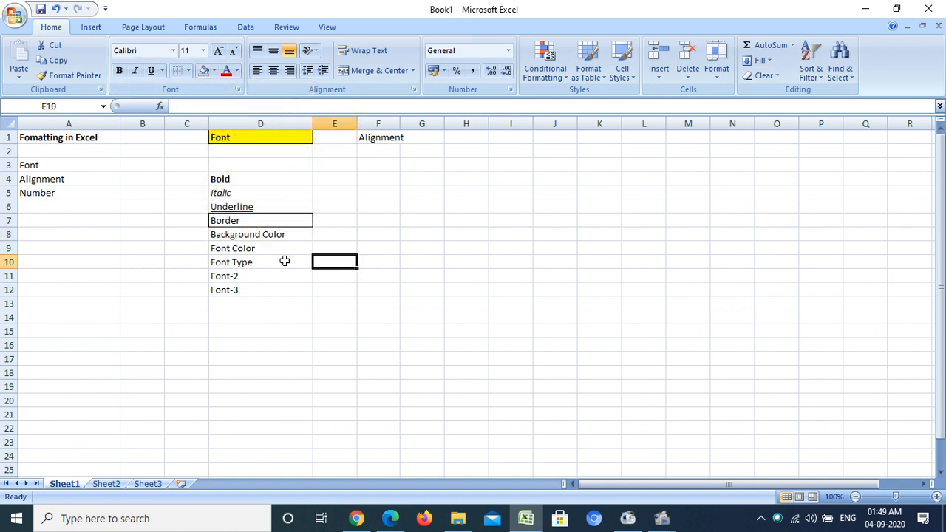
- Change the text color of the "Font Color" cell D9 to the darkest aqua theme color
left_click(243, 234)
left_click(246, 248)
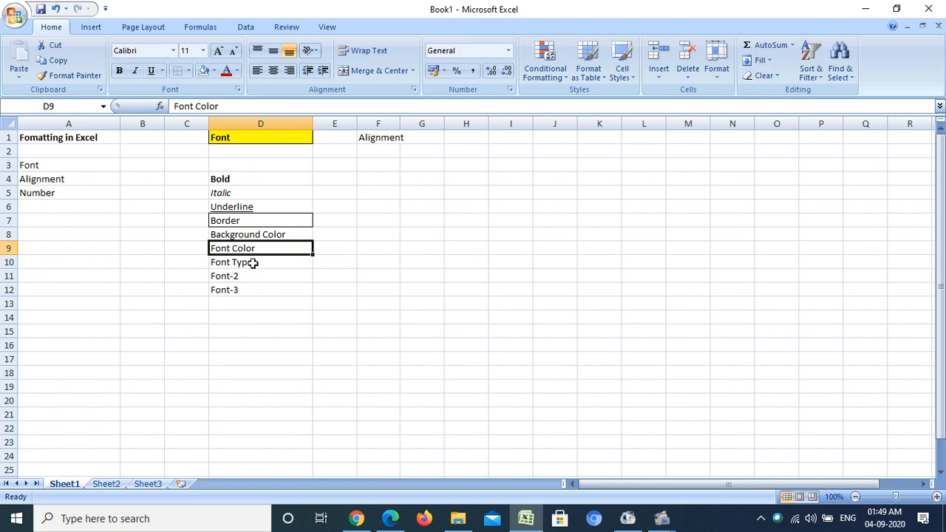
left_click(237, 71)
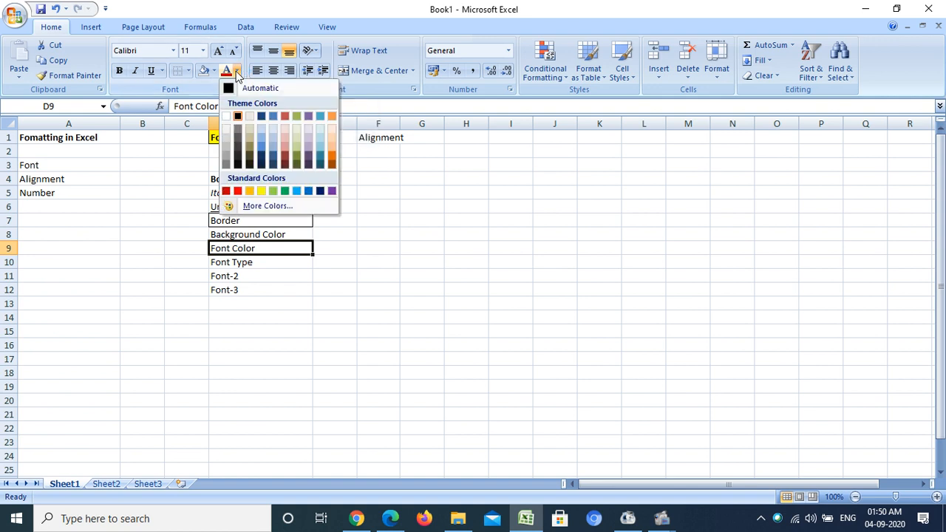
left_click(323, 165)
left_click(334, 275)
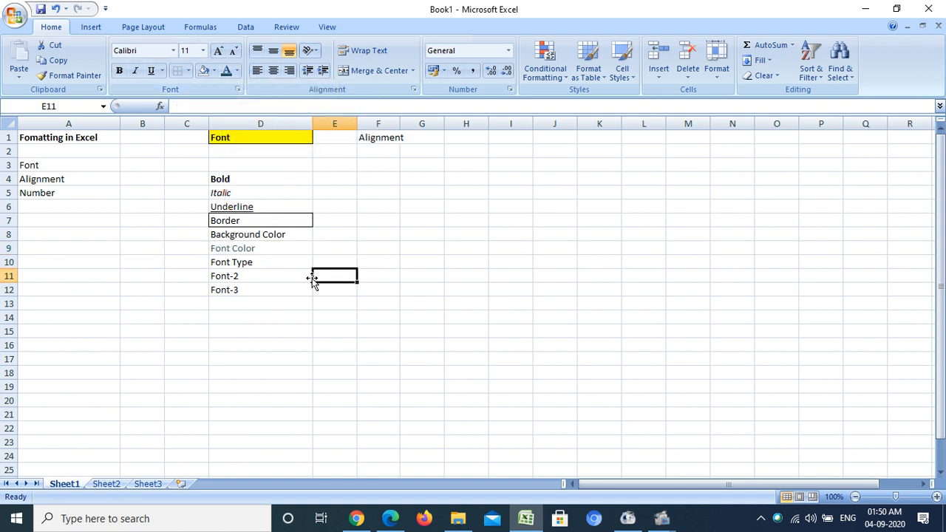
- Change the typeface of the "Font Type" cell D10 to Arial Black
left_click(251, 263)
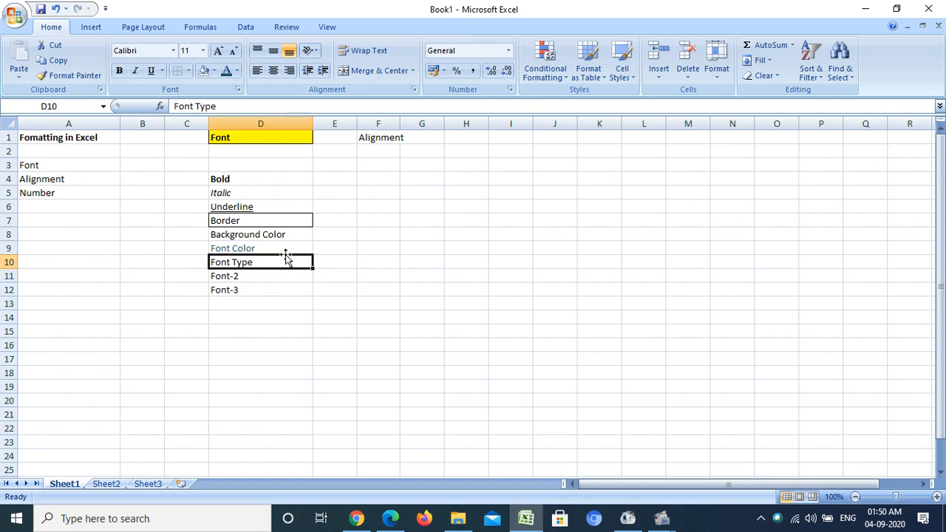
left_click(173, 51)
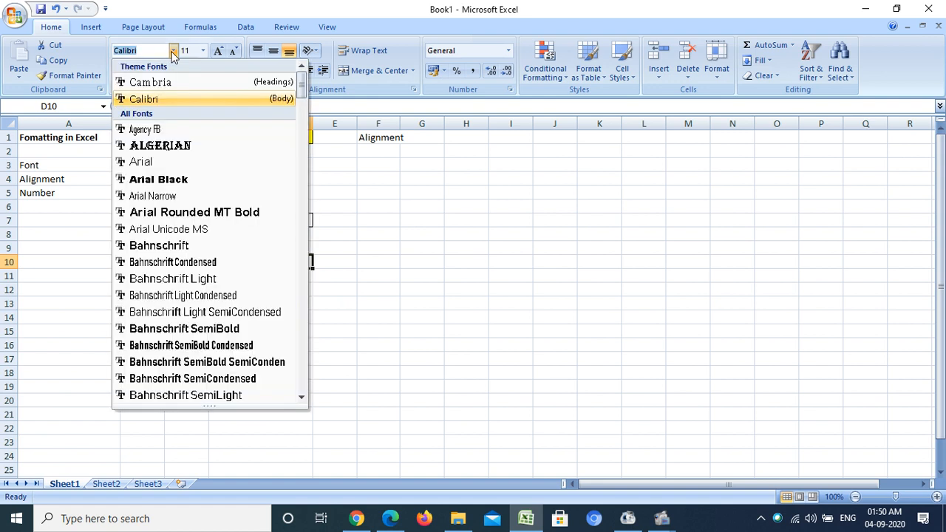
left_click(154, 180)
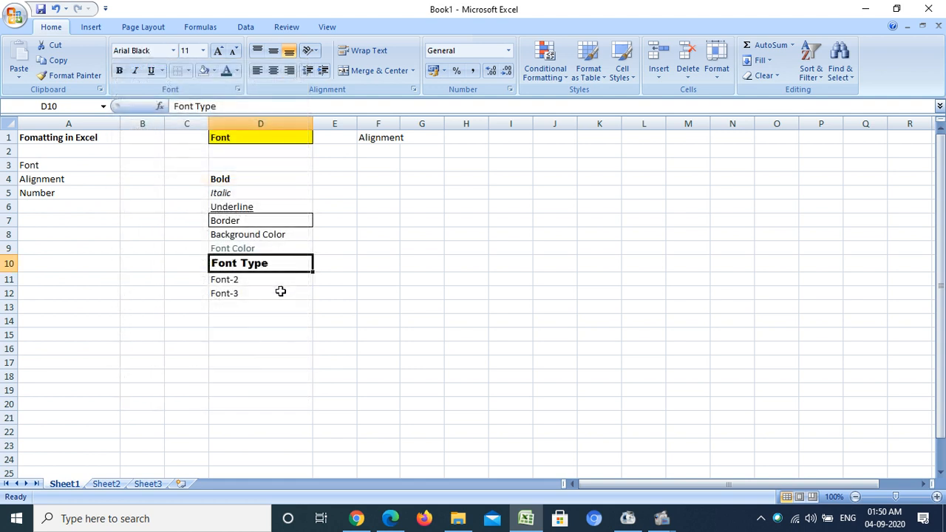
left_click(337, 289)
- Set the typeface of the "Font Type" cell D10 to Times New Roman
left_click(285, 262)
left_click(174, 51)
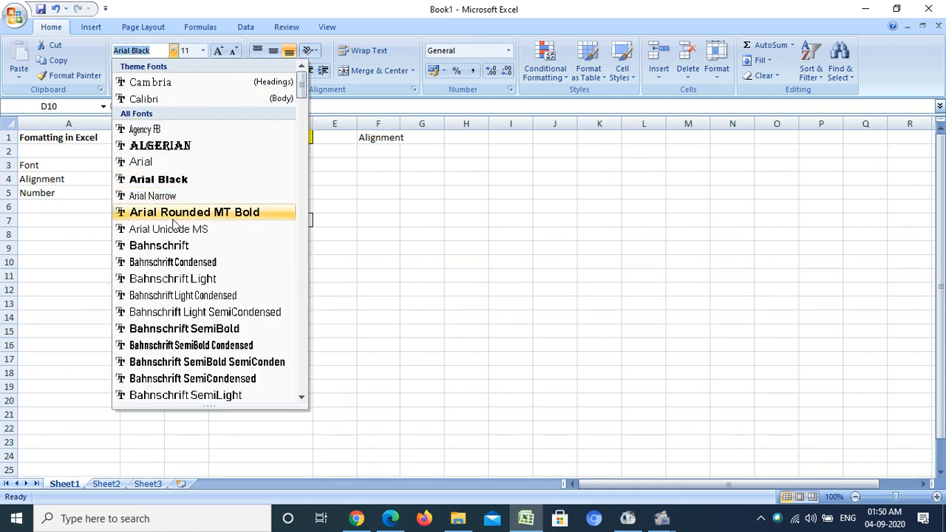
type("Times New Rom")
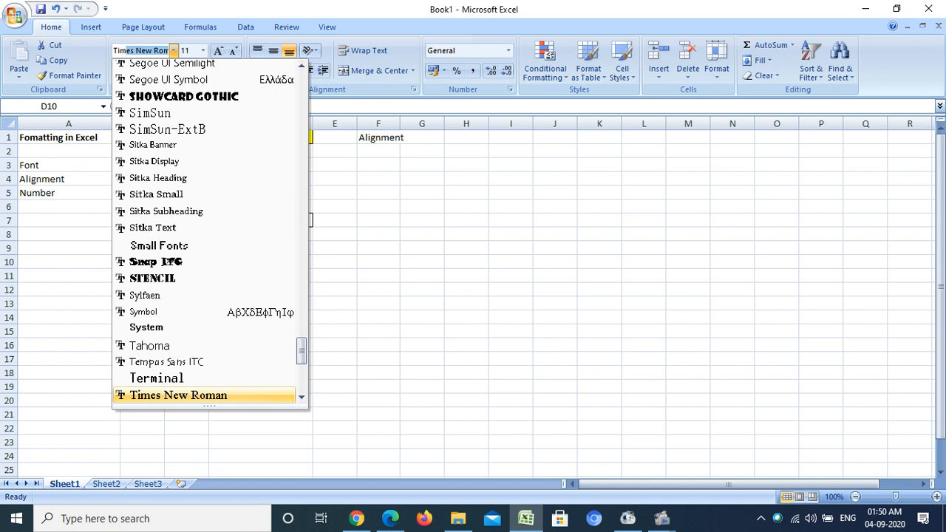
key("Return")
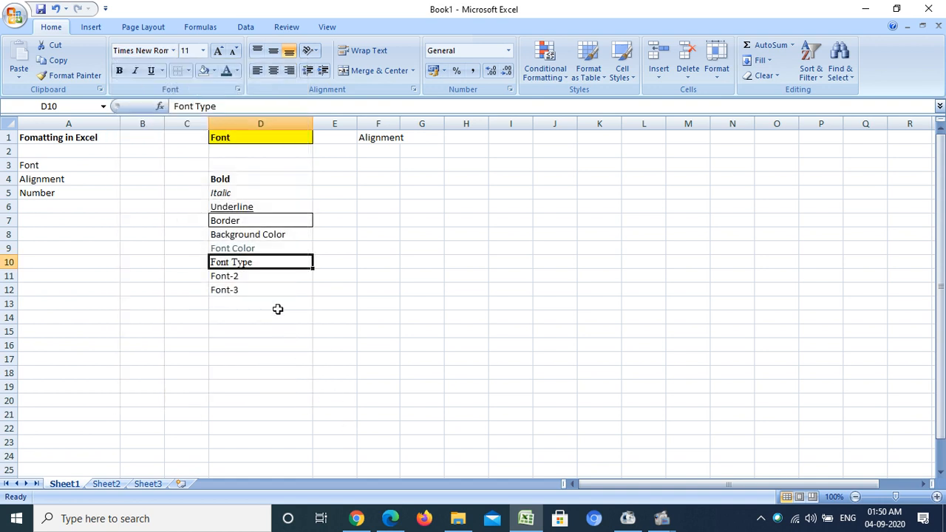
- Set the font size of the "Font-2" cell D11 to 36
left_click(255, 275)
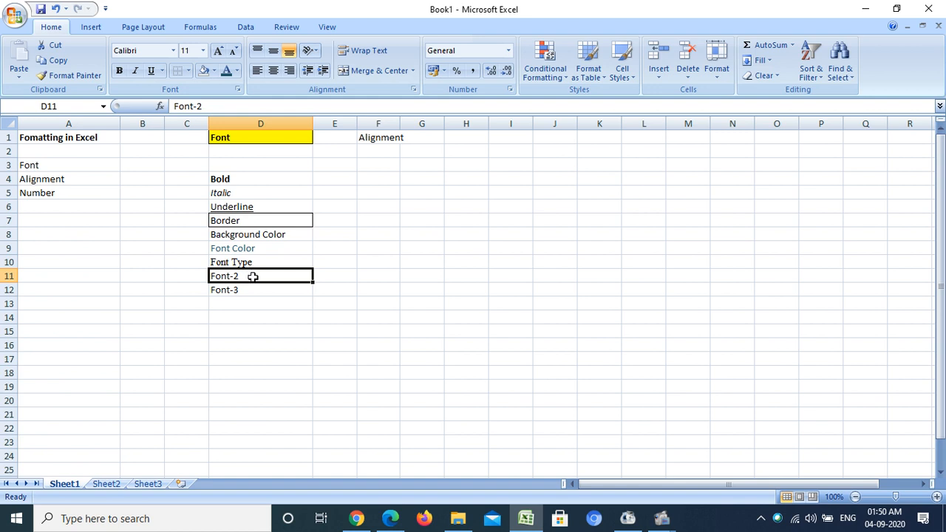
left_click(262, 300)
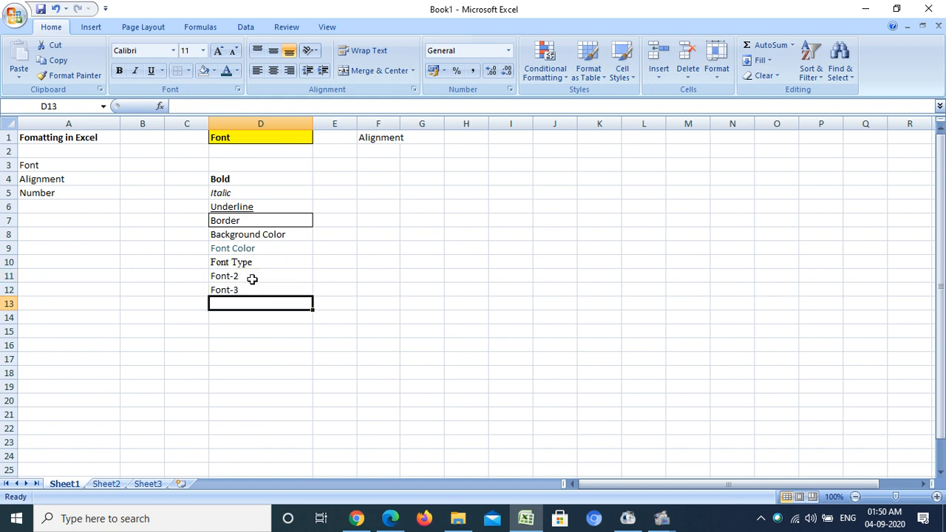
left_click(250, 276)
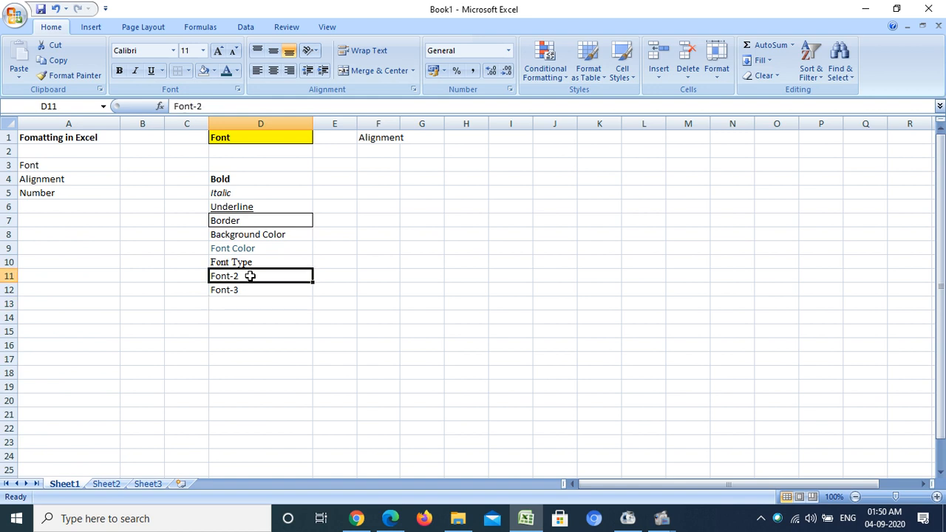
left_click(204, 52)
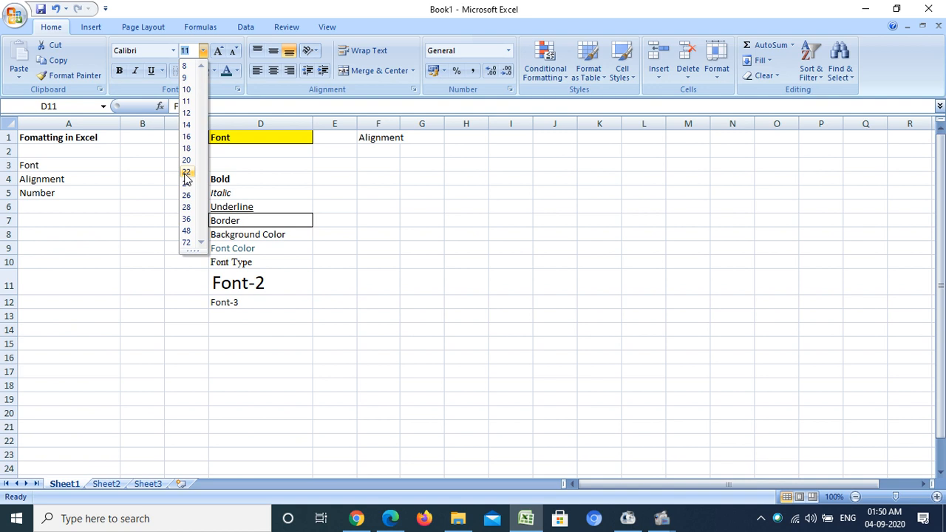
left_click(186, 220)
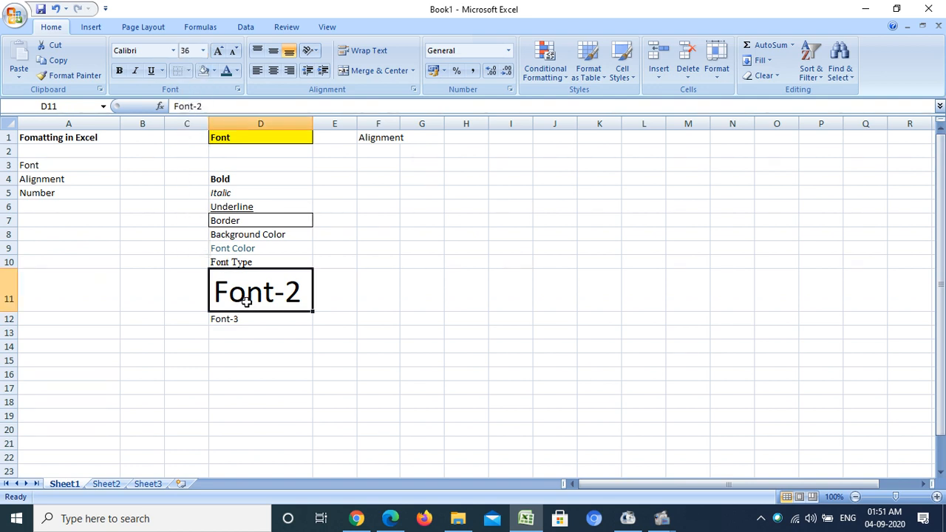
- Enlarge the text of the "Font-3" cell D12 to size 22 with repeated Increase Font Size steps
left_click(248, 323)
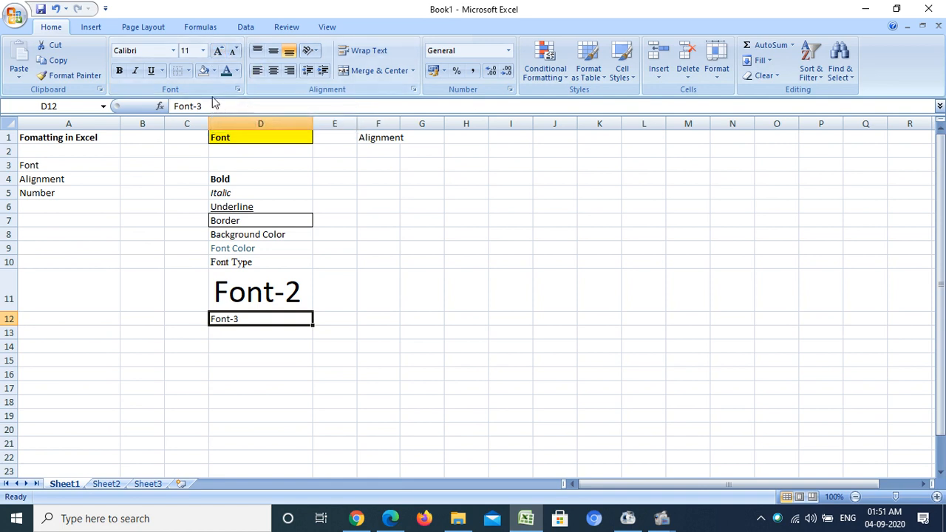
left_click(218, 51)
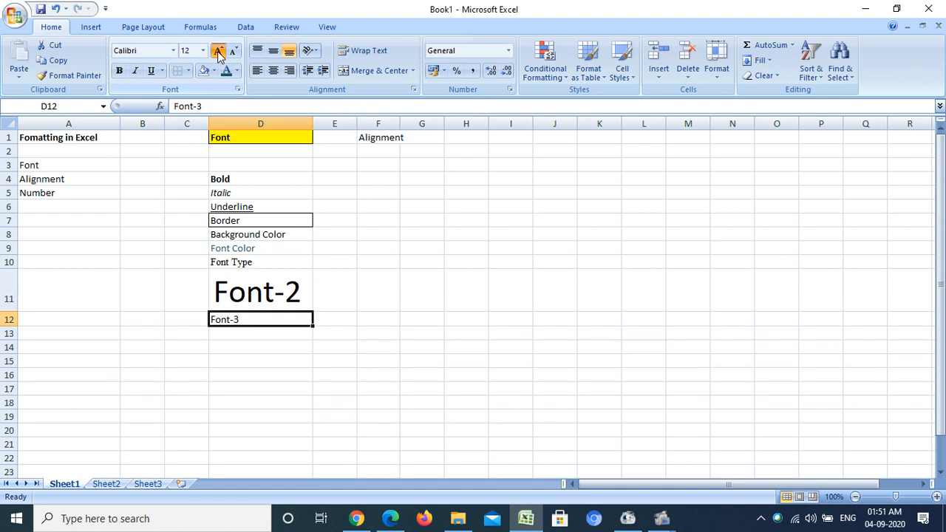
left_click(219, 51)
left_click(218, 51)
left_click(219, 51)
left_click(219, 51)
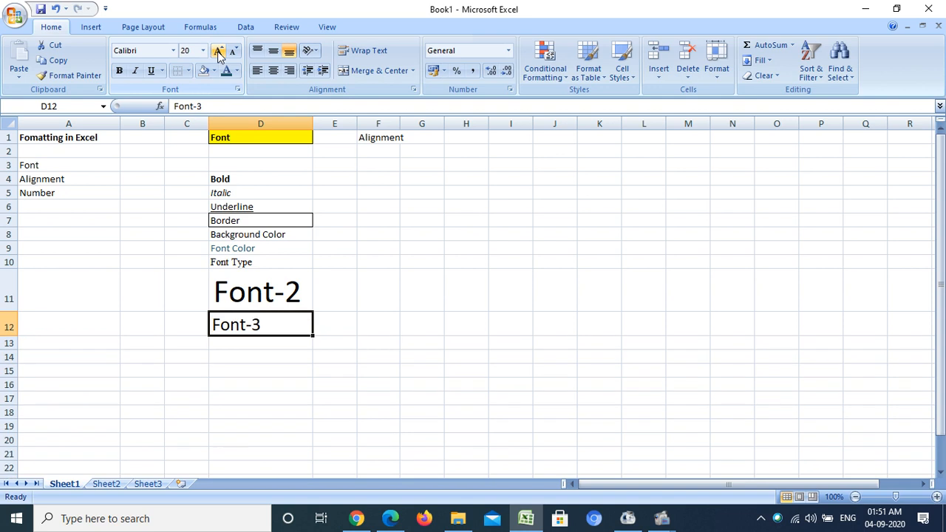
left_click(219, 51)
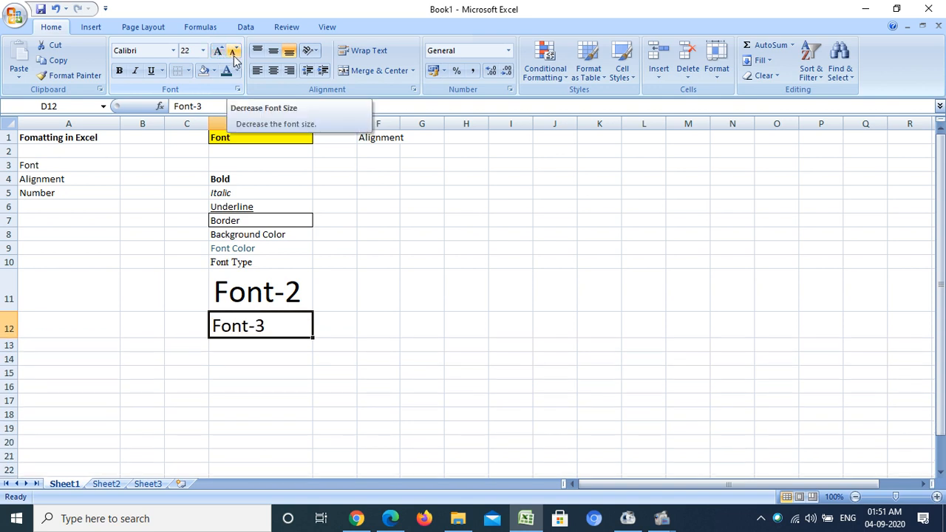
- Shrink the text of the "Font-3" cell D12 by a few Decrease Font Size steps
left_click(234, 51)
left_click(234, 51)
left_click(234, 51)
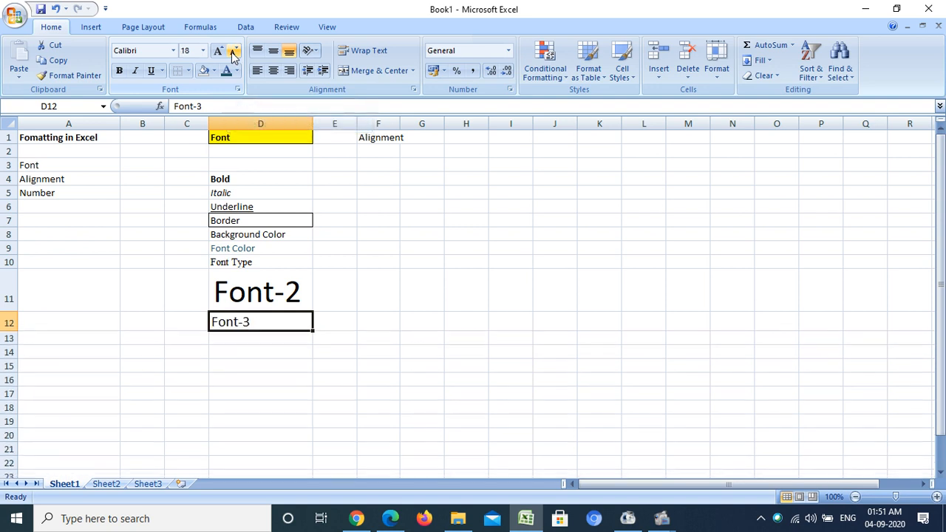
left_click(234, 51)
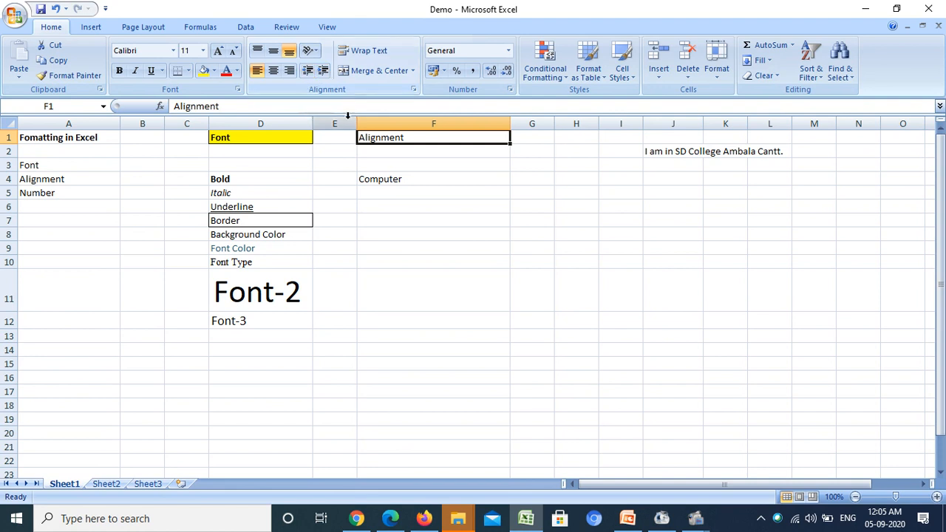
- Merge and center the range F4:F10 containing the text "Computer"
left_click(430, 179)
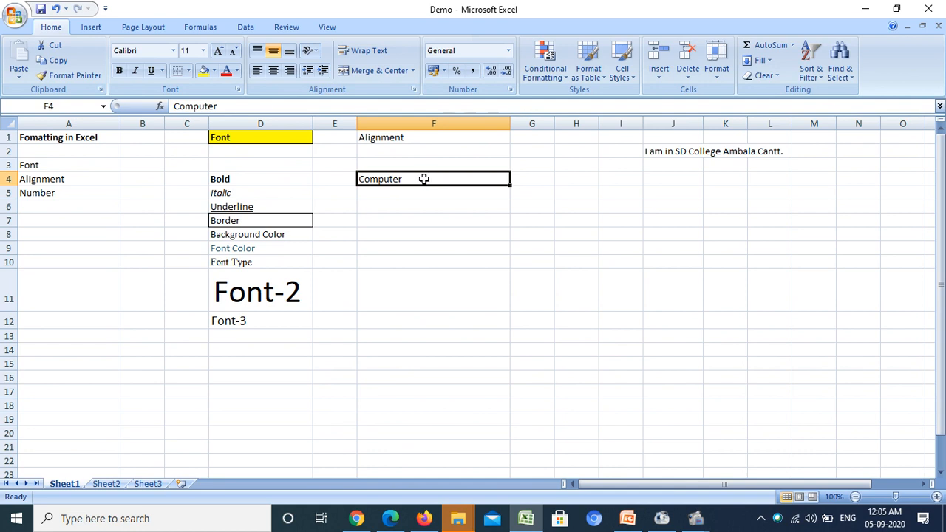
left_click_drag(424, 179, 429, 259)
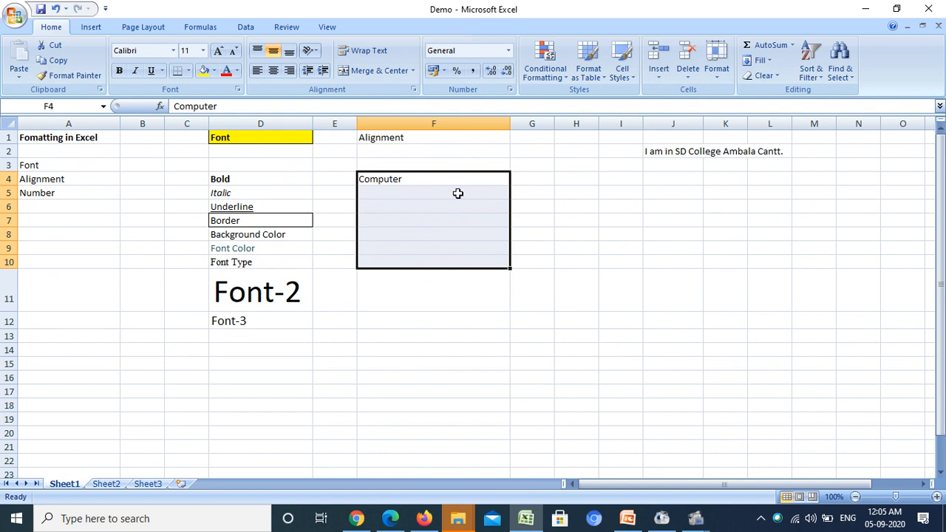
left_click(372, 72)
left_click(623, 289)
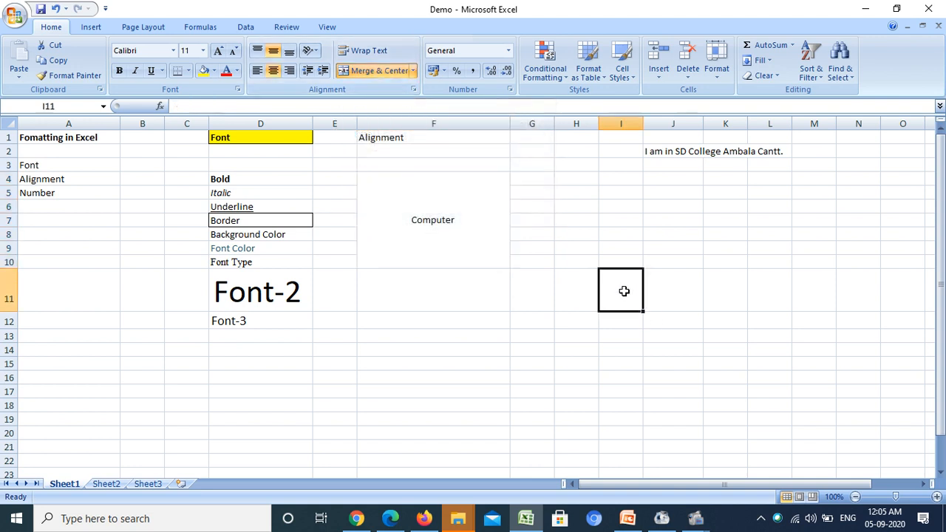
left_click(458, 207)
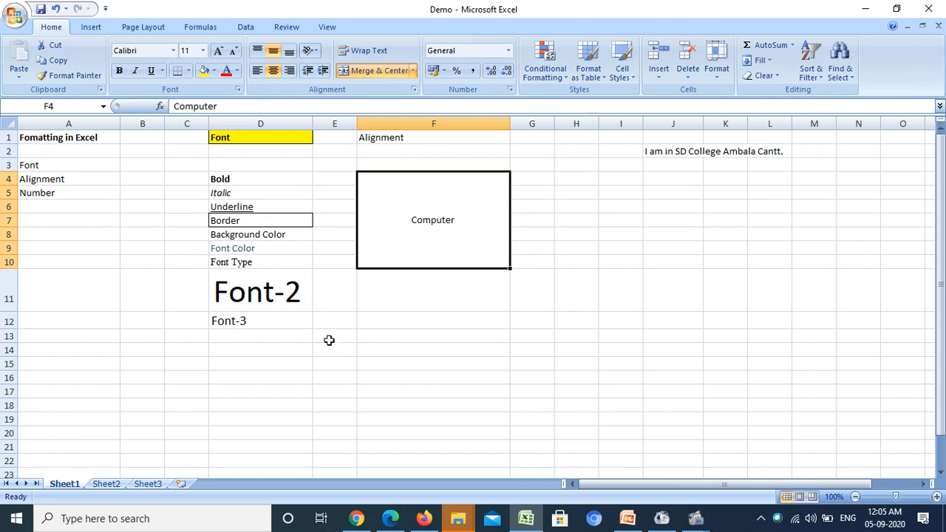
- Merge and center the range A8:D8 containing the text "Background Color"
left_click(105, 291)
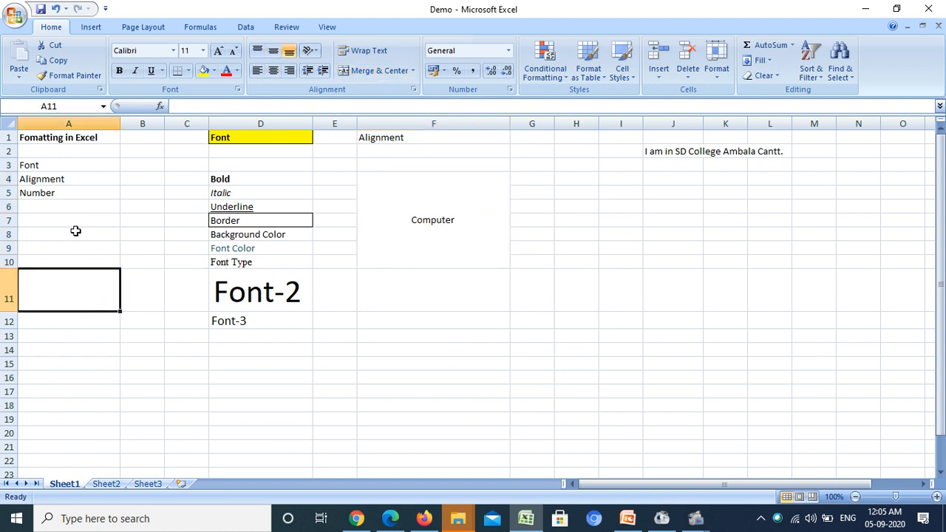
left_click_drag(75, 233, 242, 241)
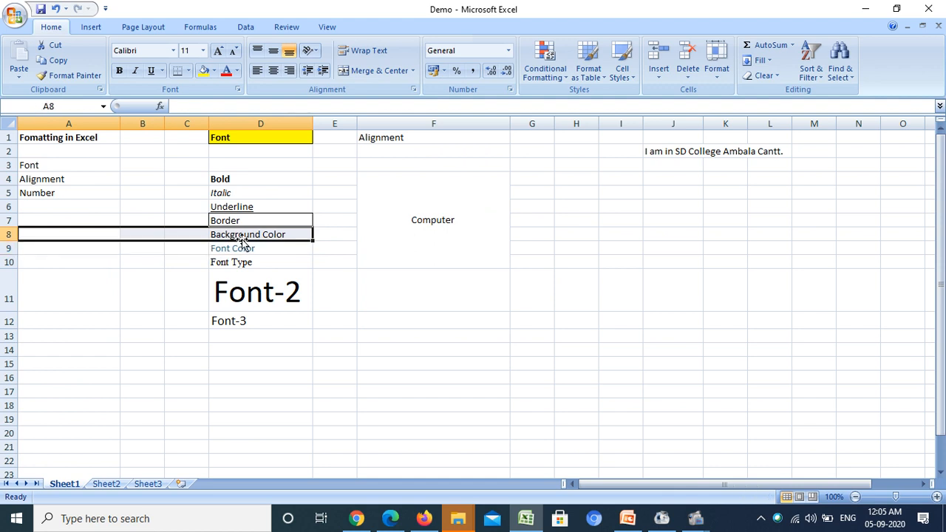
left_click(379, 75)
left_click(316, 337)
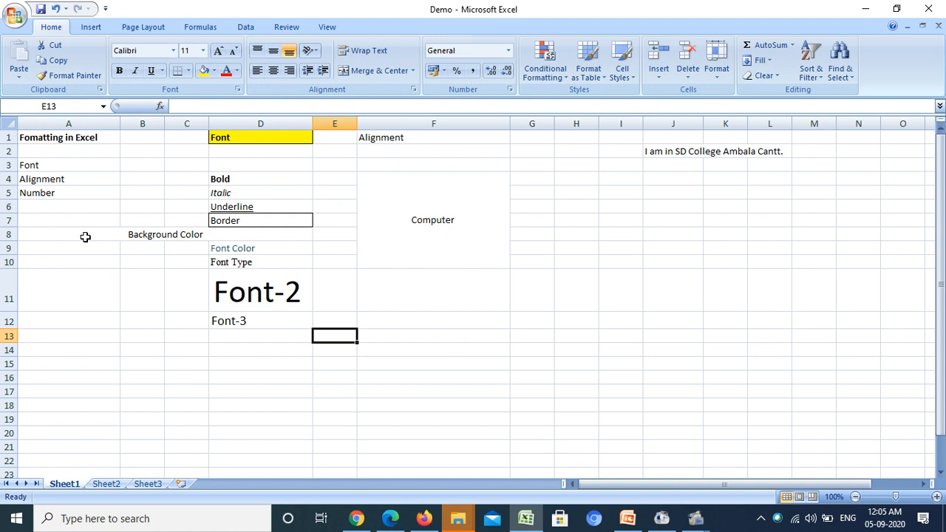
left_click(85, 236)
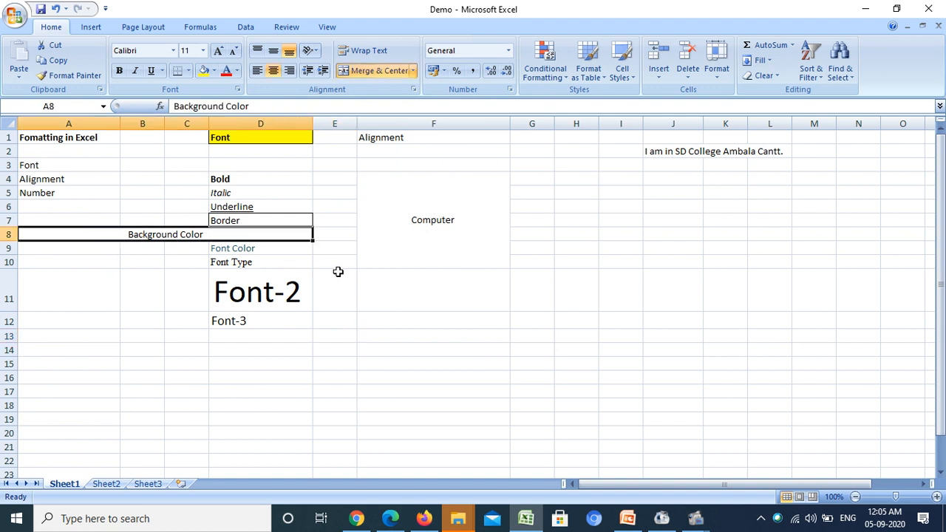
- Try the Top, Middle and Bottom Align options on the merged "Computer" cell F4:F10, ending with Bottom Align
left_click(407, 232)
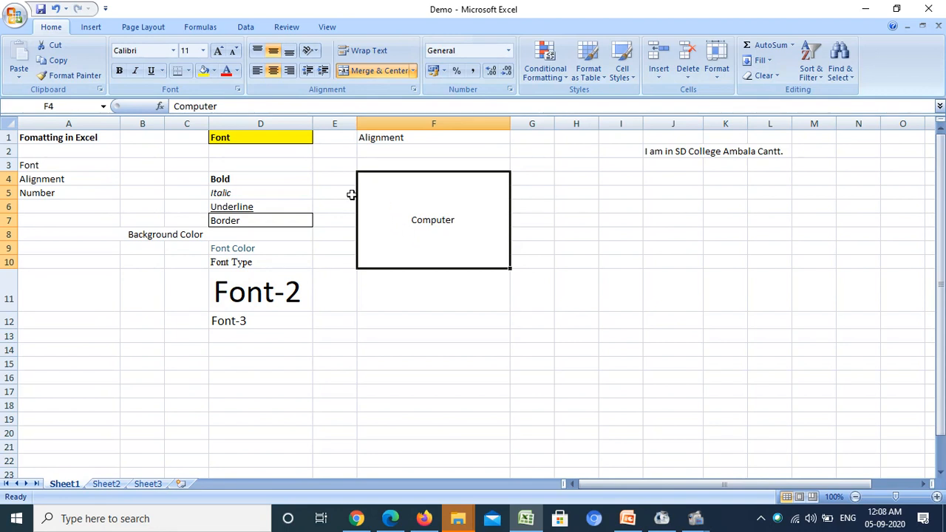
left_click(257, 52)
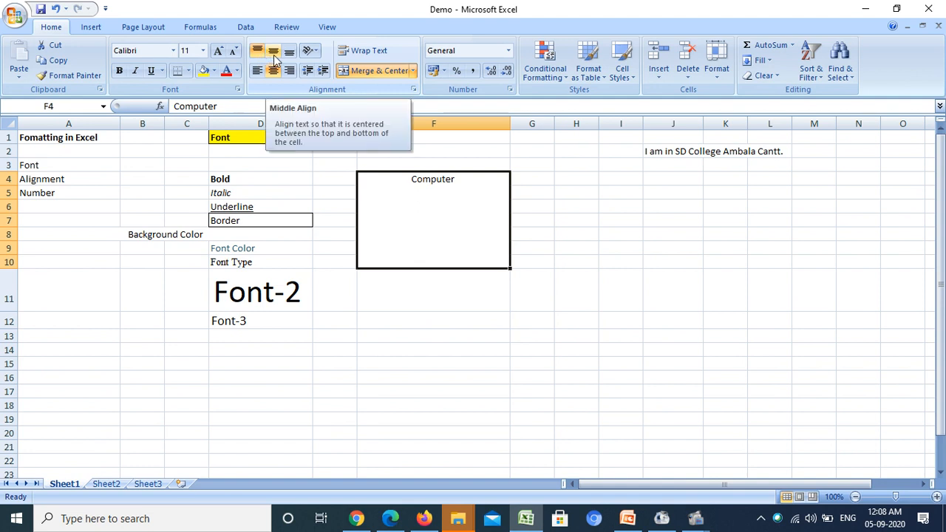
left_click(273, 58)
left_click(289, 56)
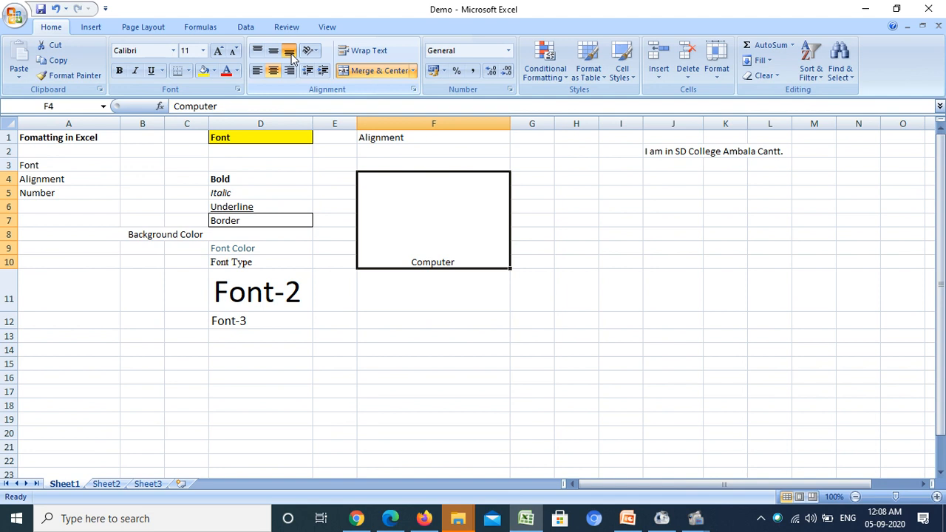
- Try vertical and horizontal alignments on the merged "Computer" cell F4:F10, ending with Middle Align and Center
left_click(256, 53)
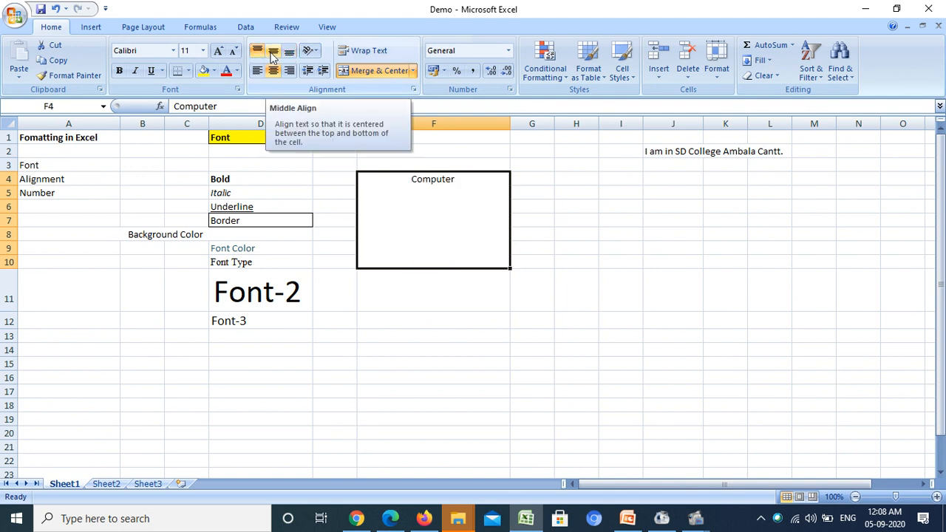
left_click(273, 55)
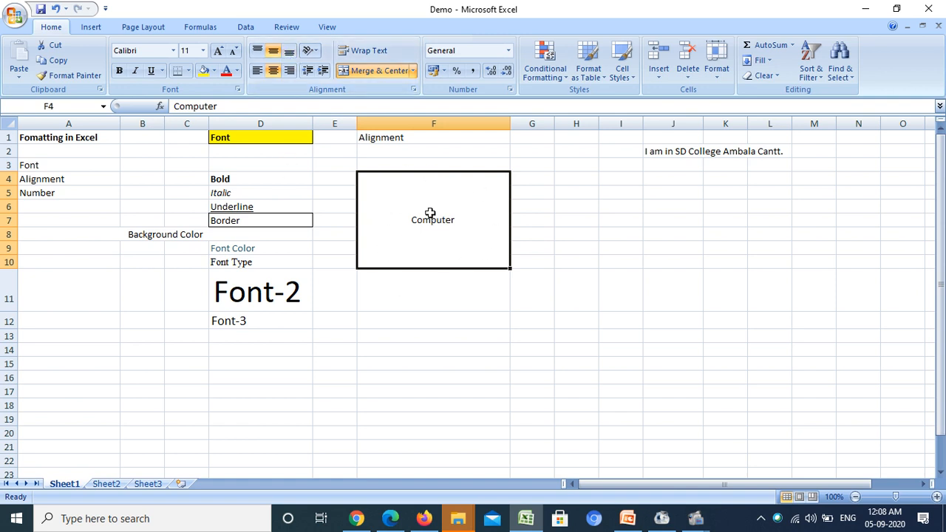
left_click(258, 72)
left_click(273, 72)
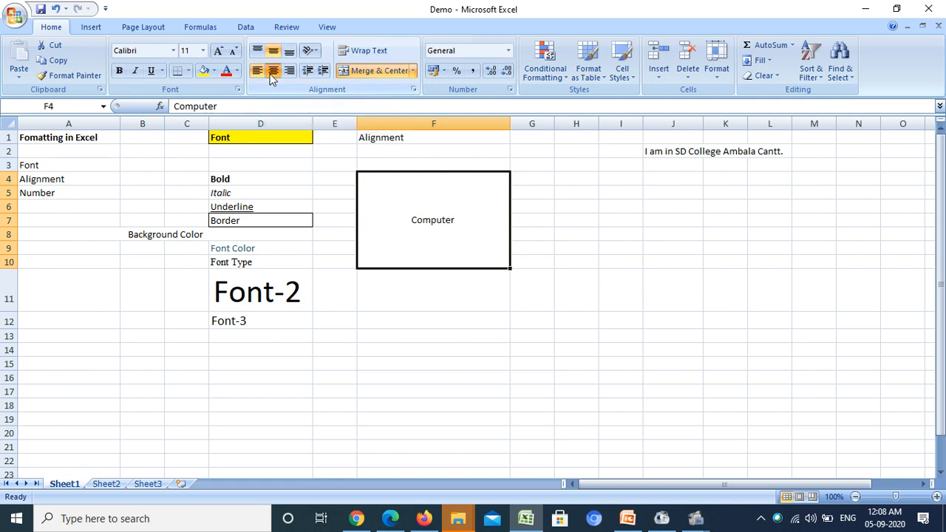
left_click(288, 71)
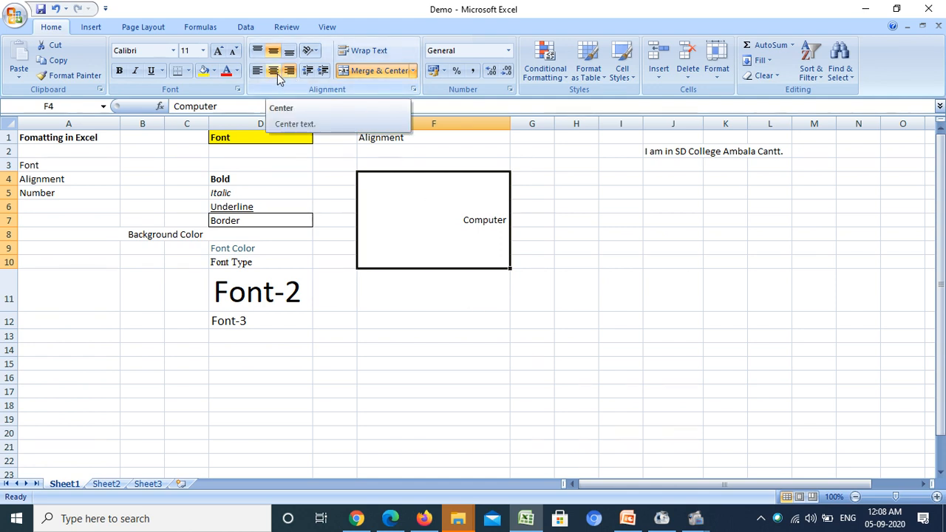
left_click(275, 73)
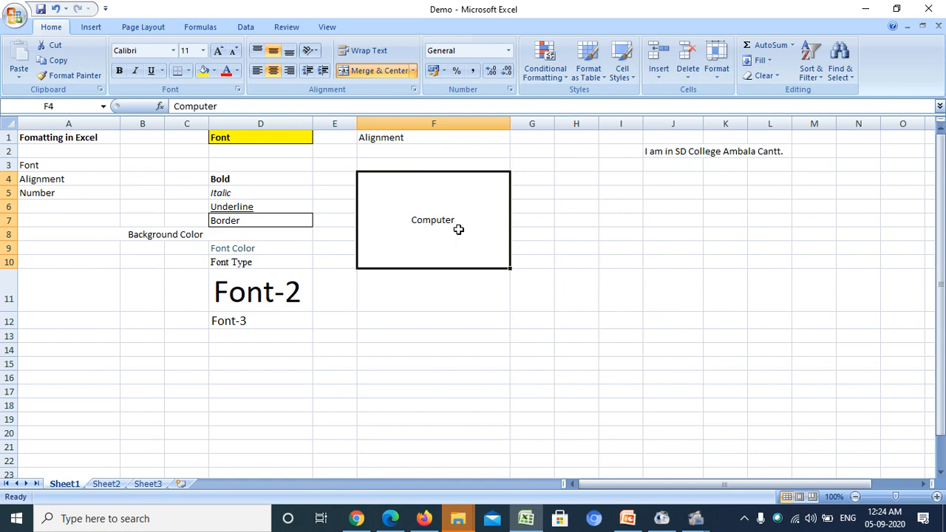
- Try the Rotate Text Down and Angle Clockwise orientations on the merged "Computer" cell, ending with horizontal text
left_click(314, 51)
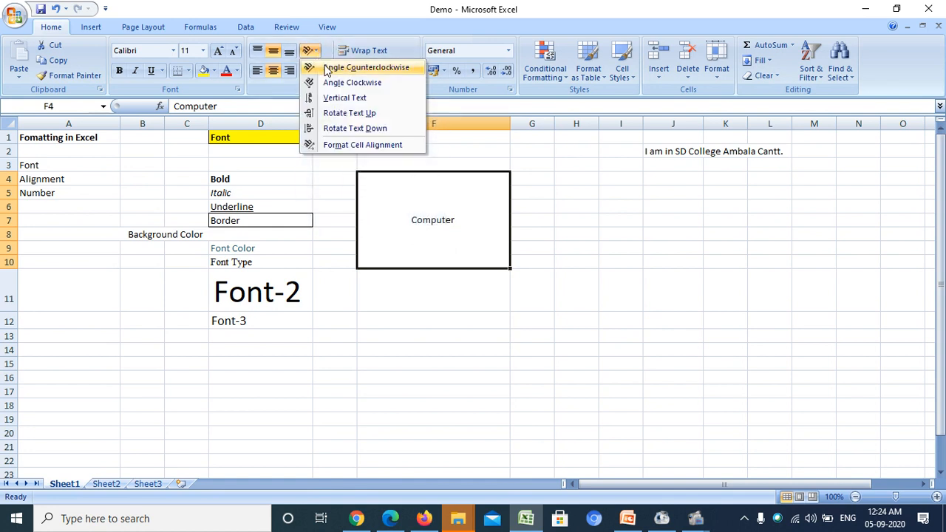
left_click(342, 130)
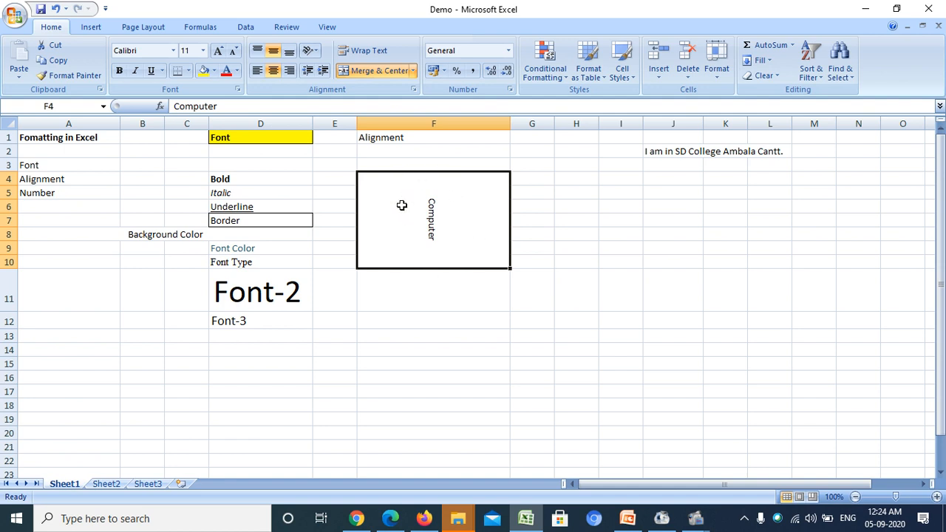
left_click(310, 50)
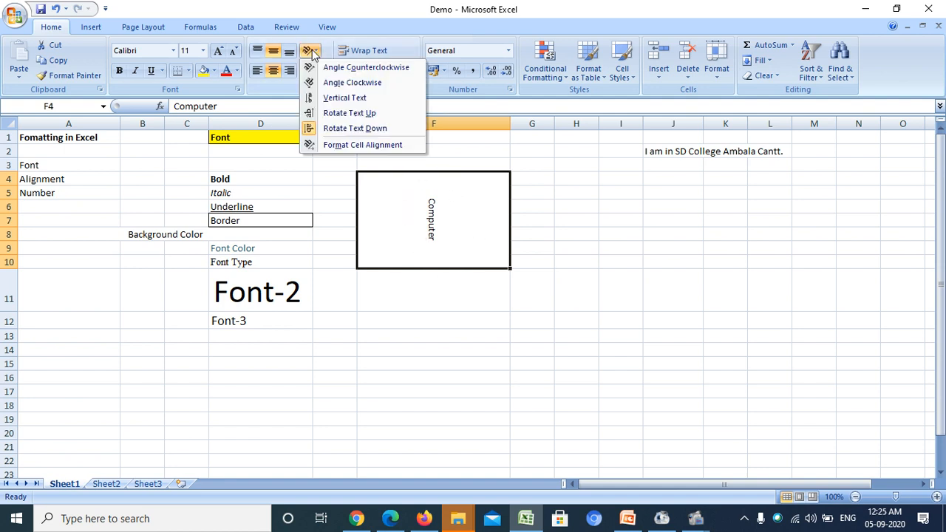
left_click(345, 85)
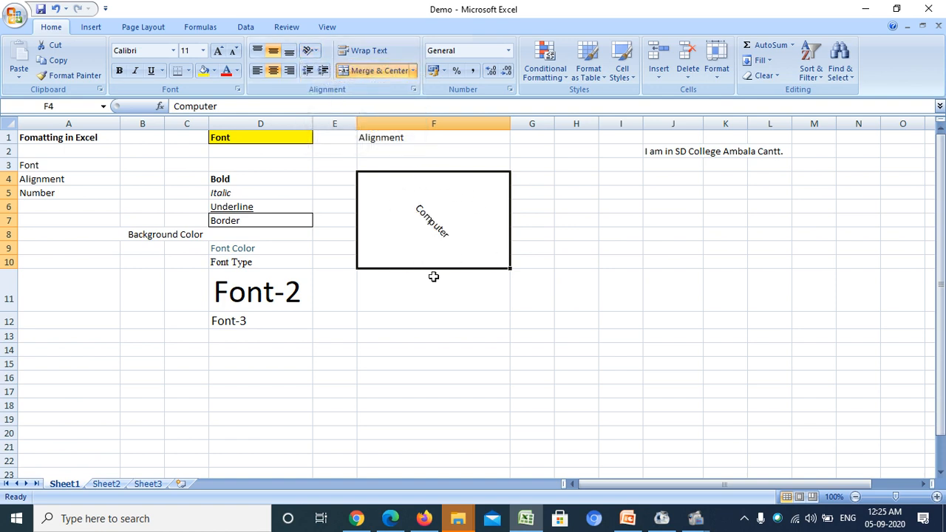
left_click(312, 51)
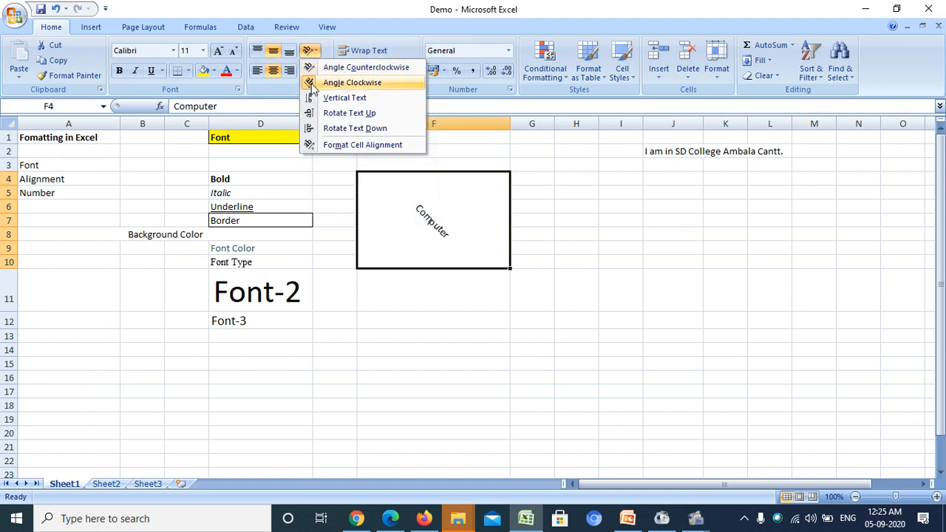
left_click(312, 86)
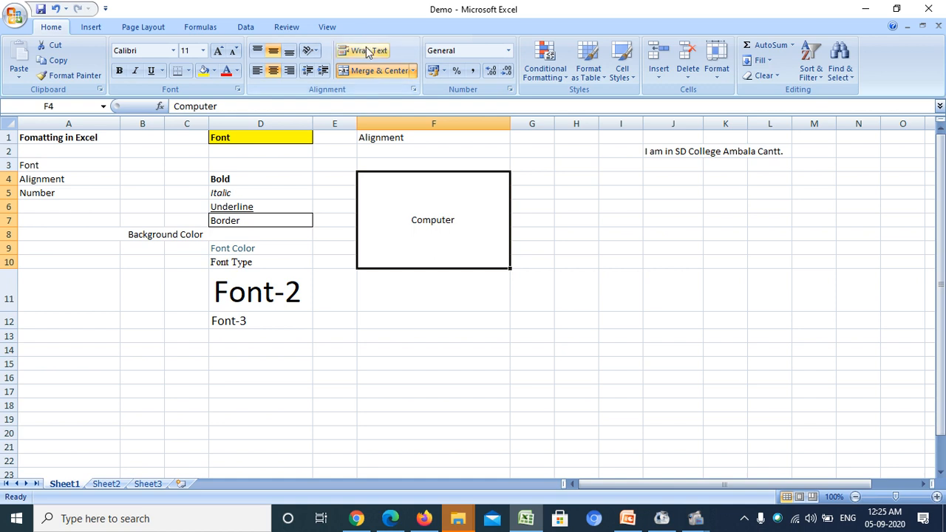
- Wrap the sentence "I am in SD College Ambala Cantt." within cell J2
left_click(668, 151)
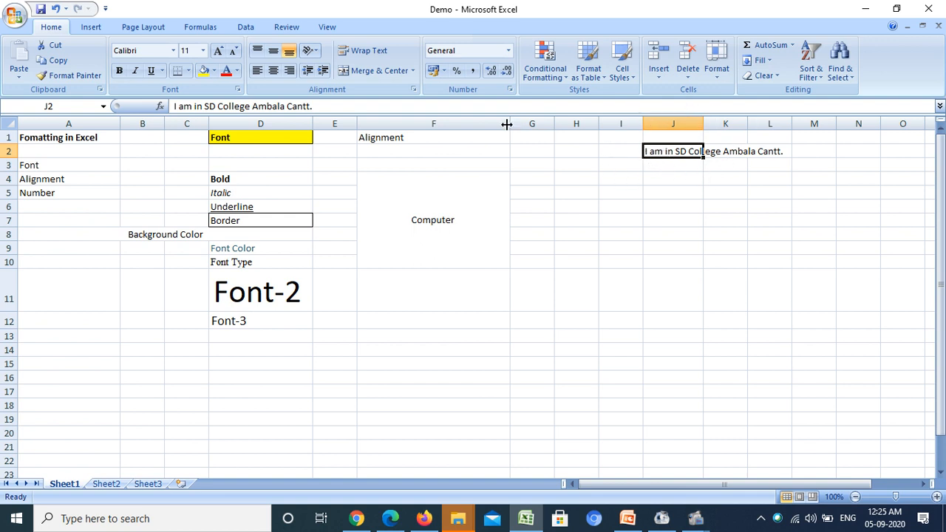
left_click(362, 53)
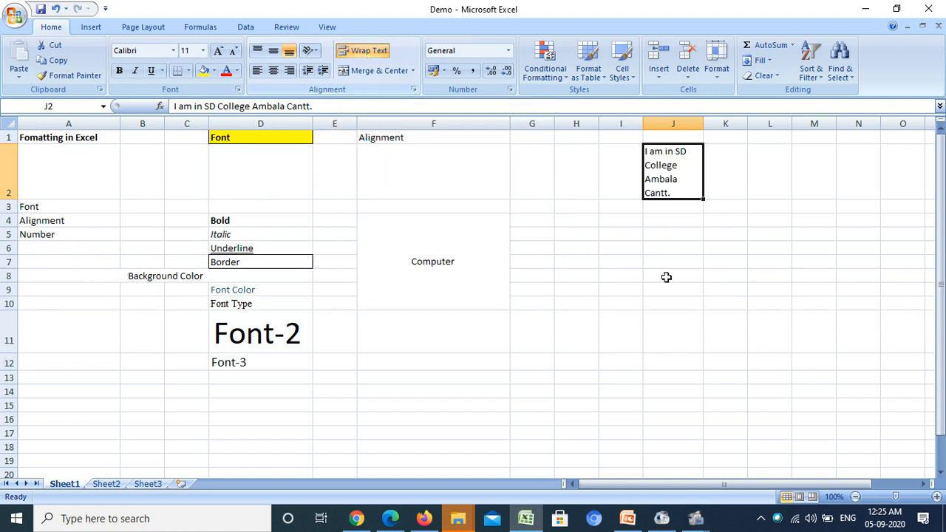
left_click(665, 276)
left_click(675, 170)
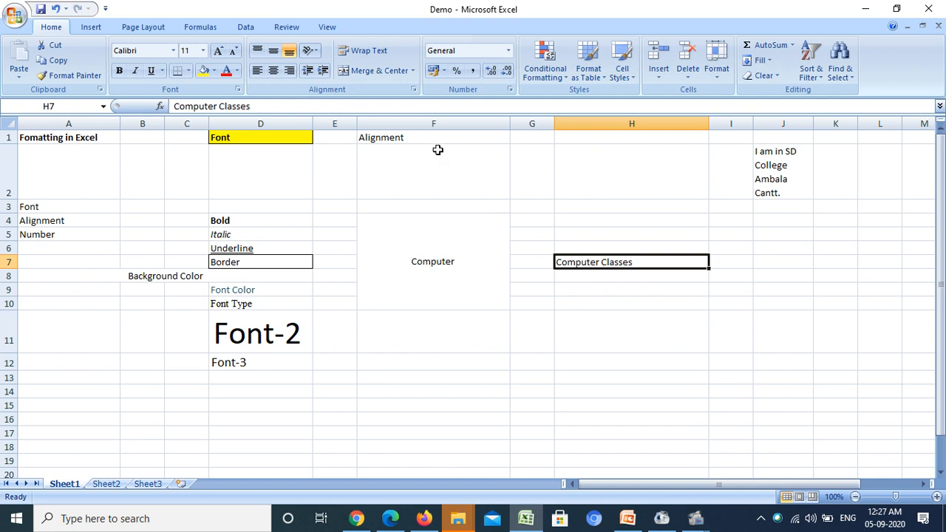
- Try increasing the indent of "Computer Classes" in H7 by three levels, and decrease it by three again
left_click(325, 72)
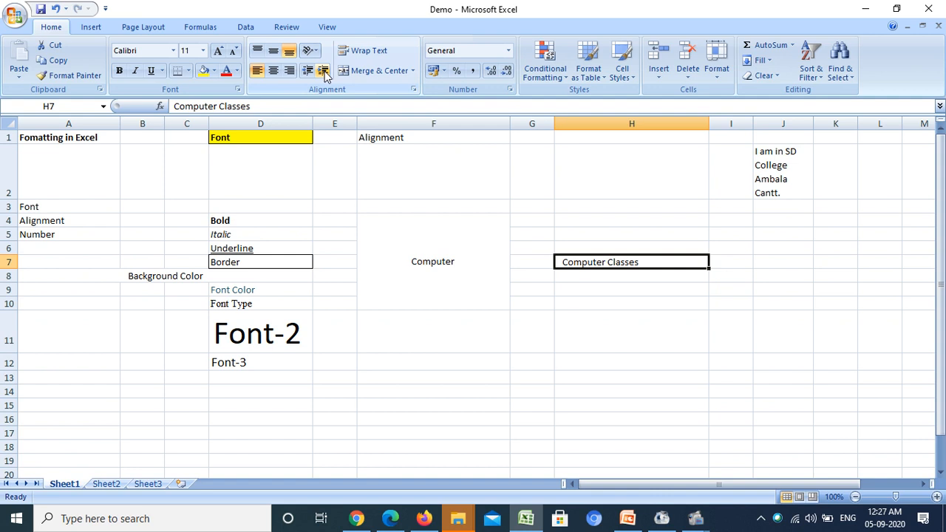
left_click(324, 72)
left_click(325, 72)
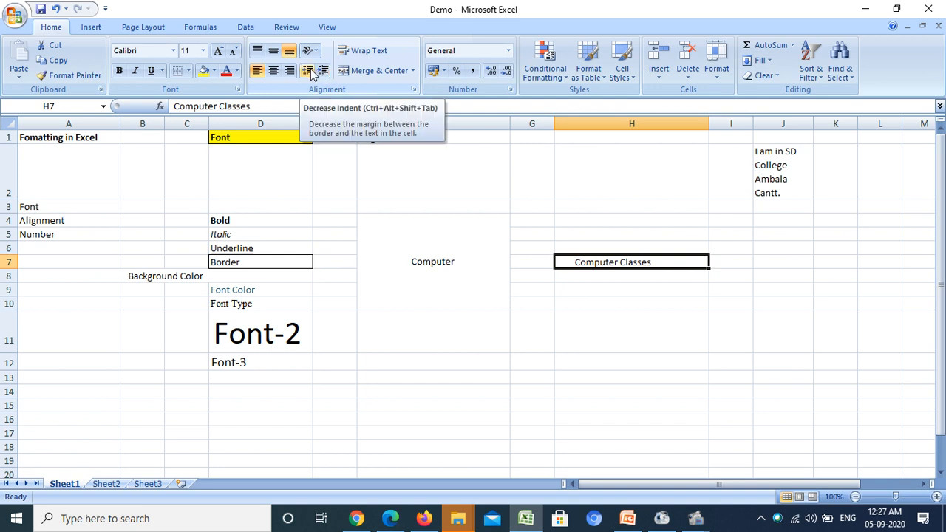
left_click(309, 71)
left_click(309, 71)
left_click(309, 71)
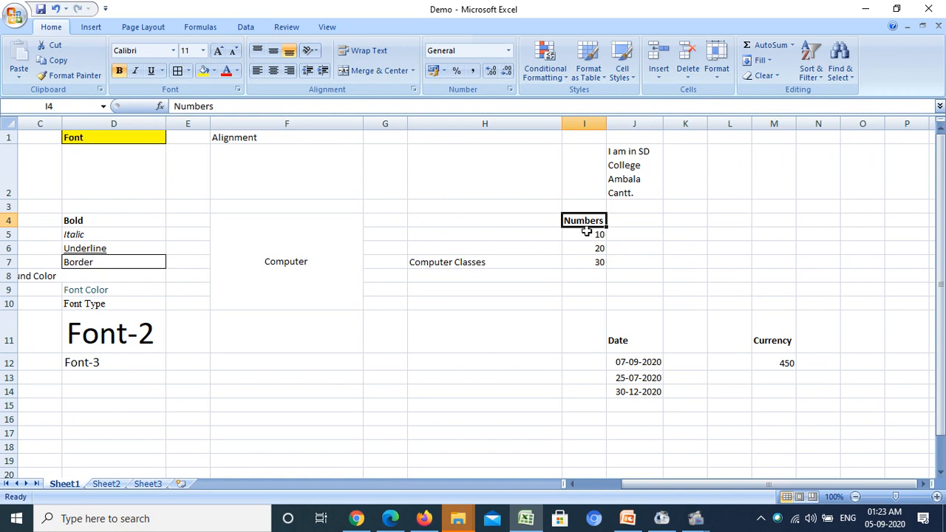
- Open the Format Cells options for the numbers in I5:I7 and review the Alignment, Font, Border and Fill settings
left_click_drag(585, 233, 590, 265)
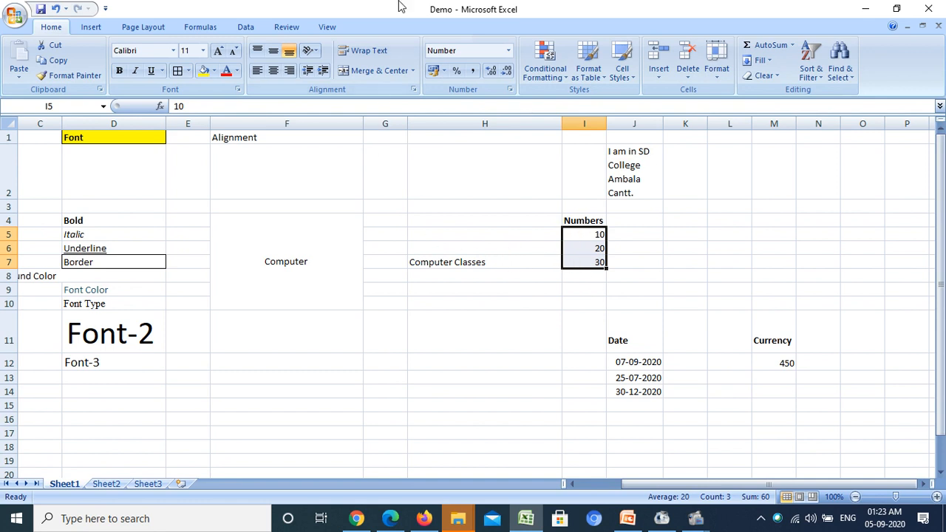
left_click(510, 90)
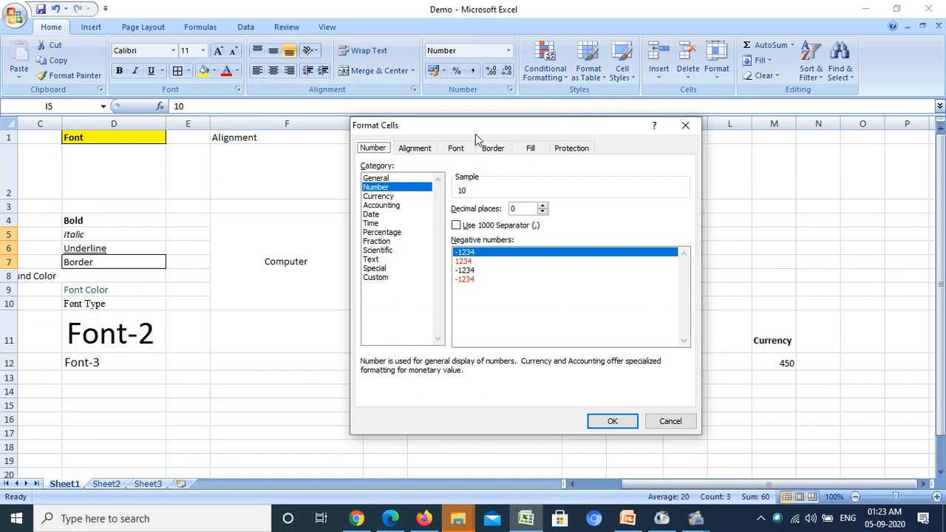
left_click_drag(475, 133, 630, 130)
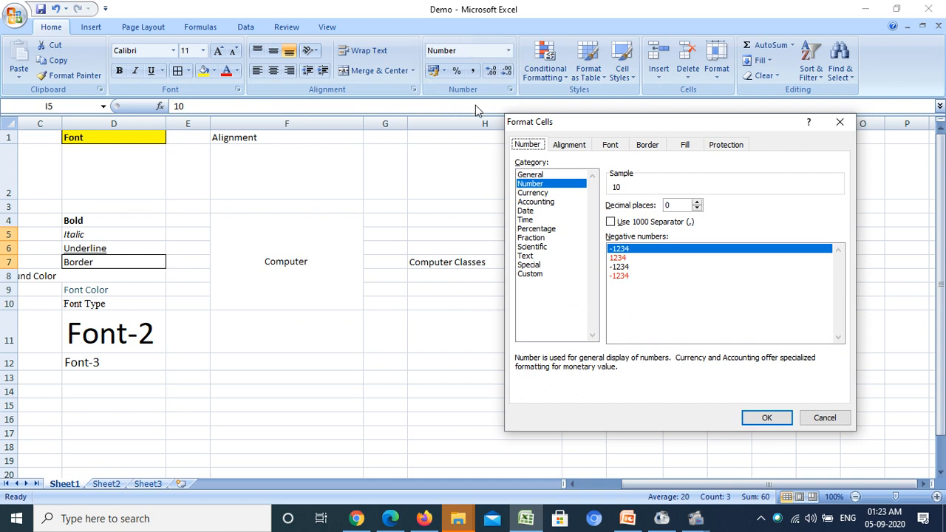
left_click(570, 146)
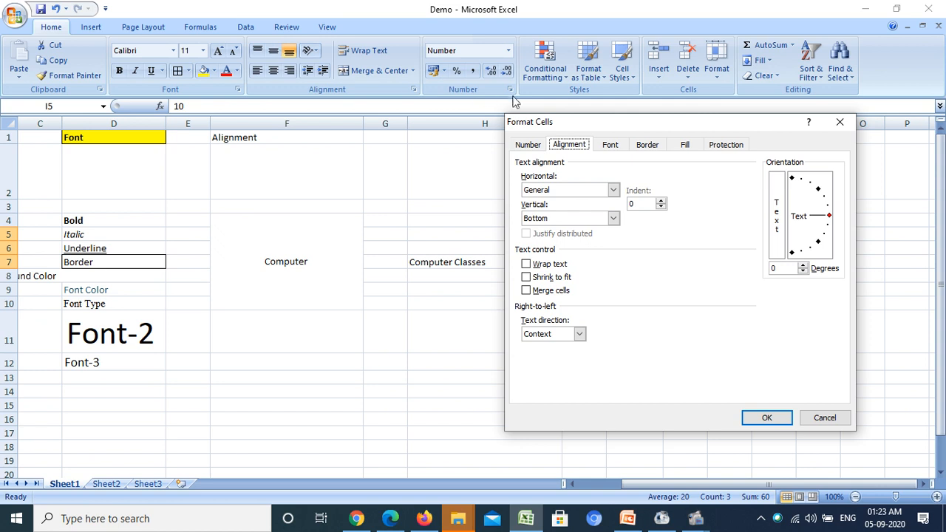
left_click(609, 147)
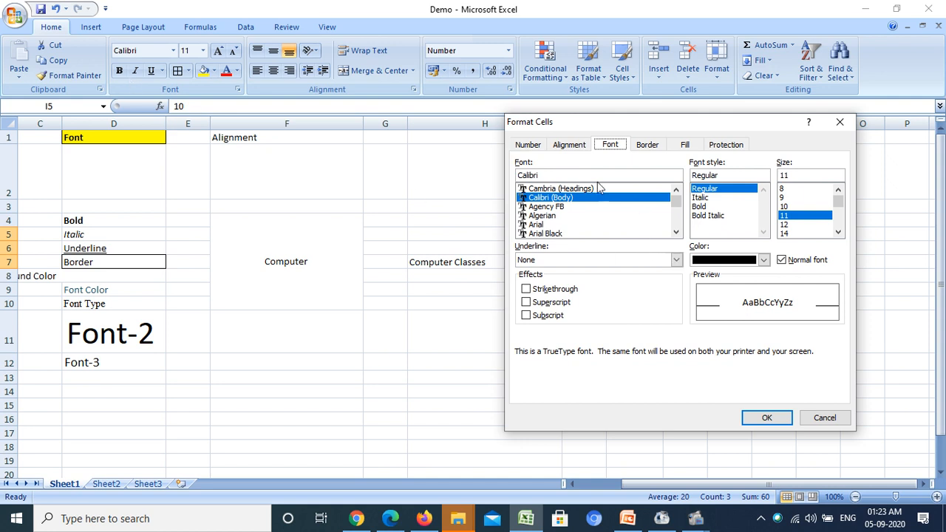
left_click(646, 144)
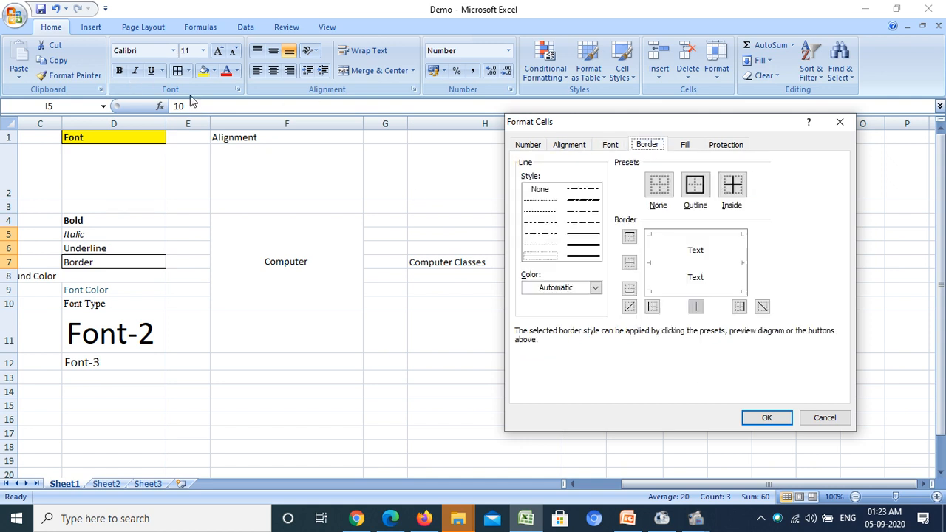
left_click(685, 145)
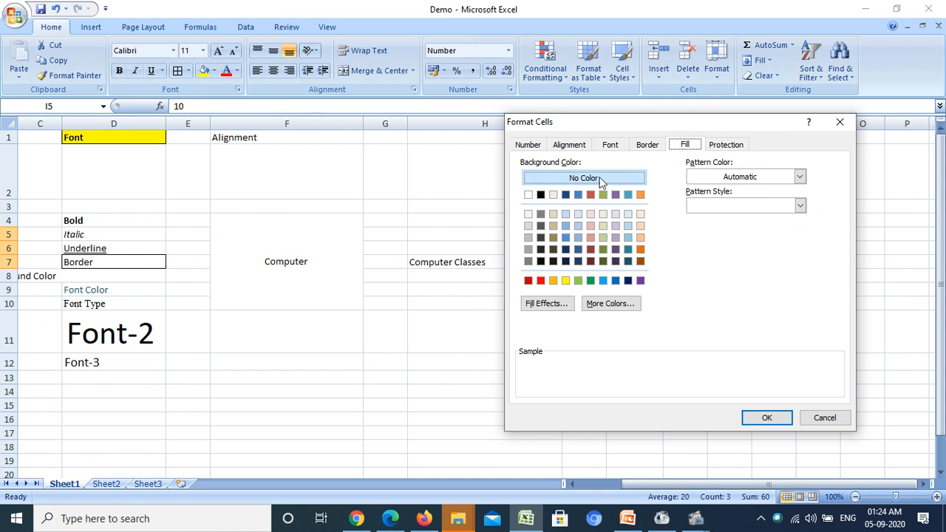
left_click(542, 147)
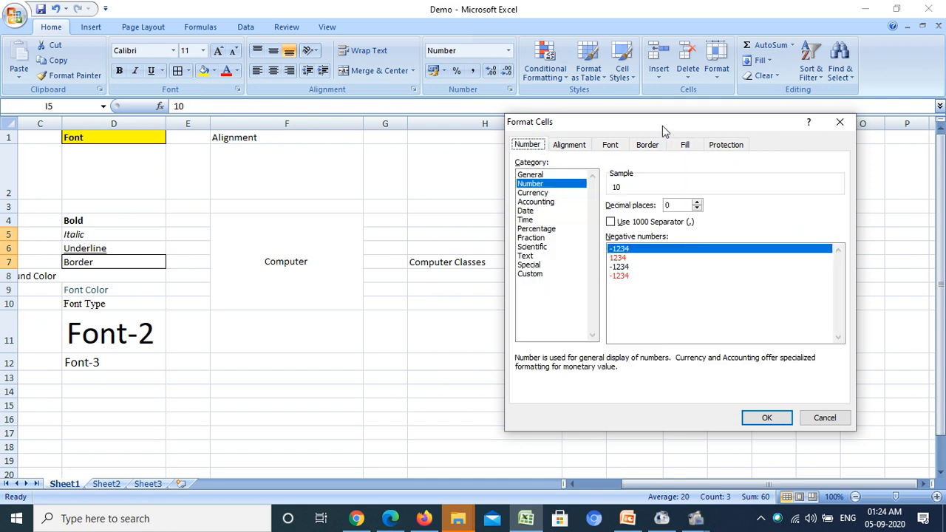
- Format the numbers in I5:I7 with two decimal places and apply the format
left_click_drag(662, 126, 274, 126)
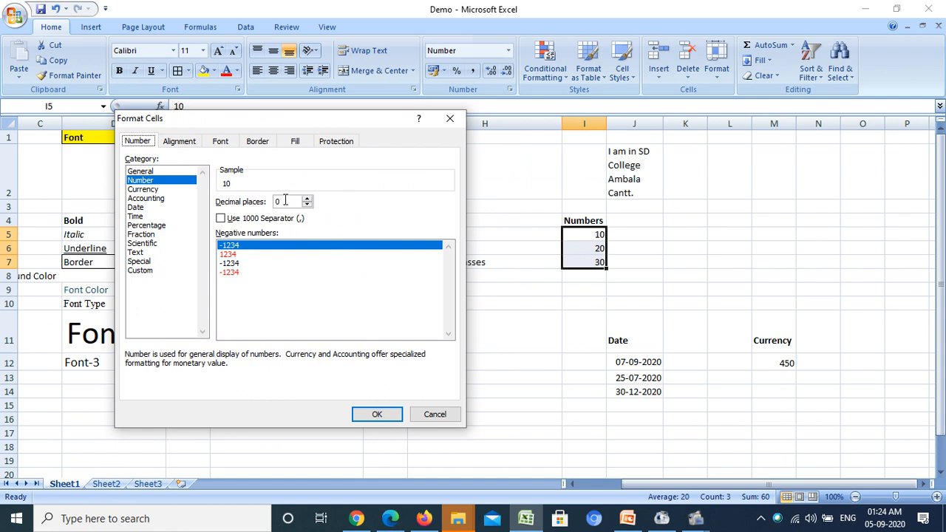
left_click(308, 198)
left_click(306, 201)
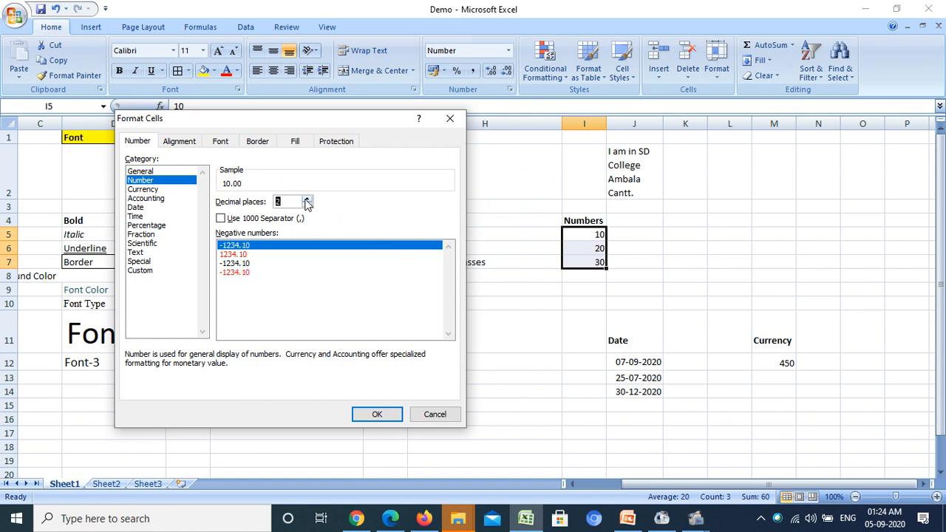
left_click(374, 415)
left_click(600, 303)
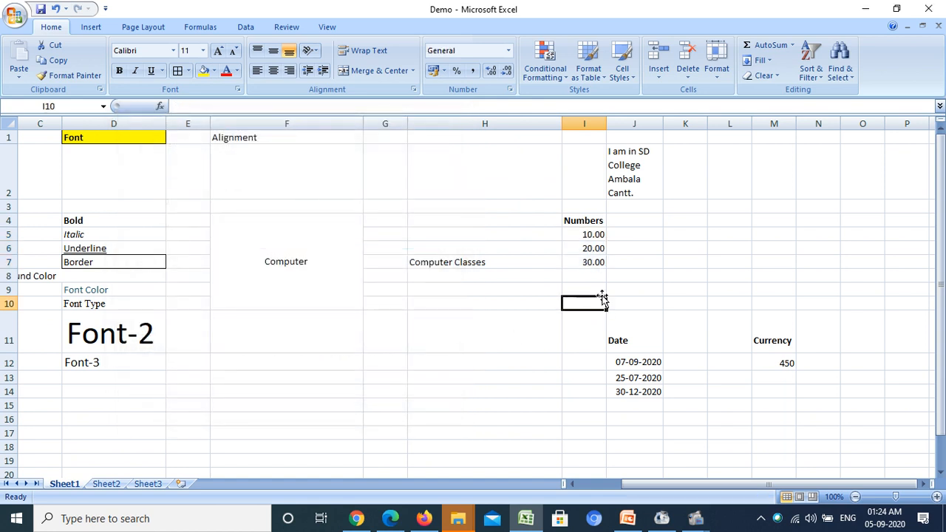
- Try Increase Decimal on I5:I7 up to four decimal places, and decrease it back to two
left_click_drag(584, 235, 584, 251)
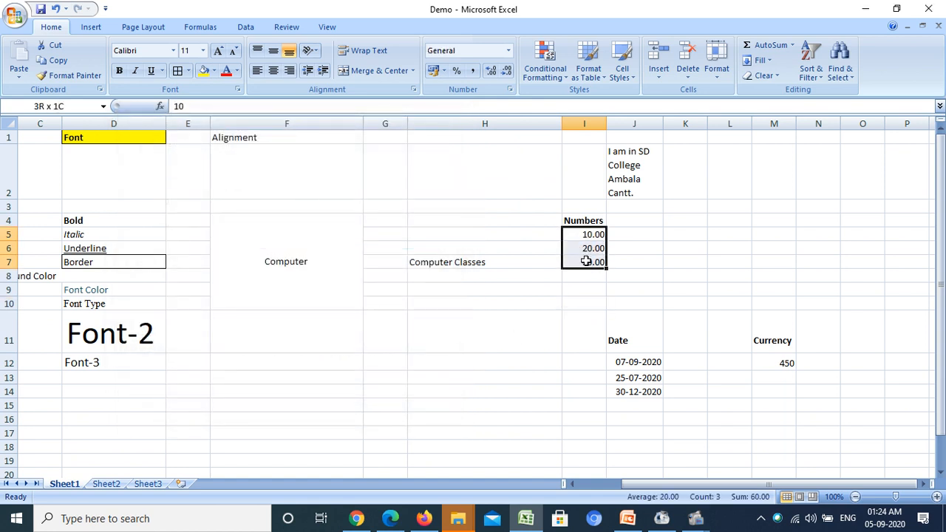
left_click_drag(585, 262, 582, 266)
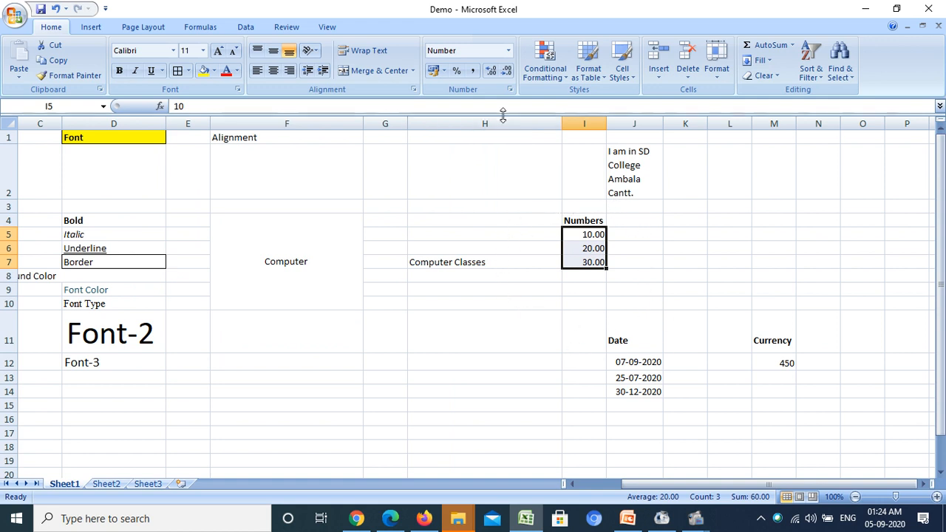
left_click(492, 71)
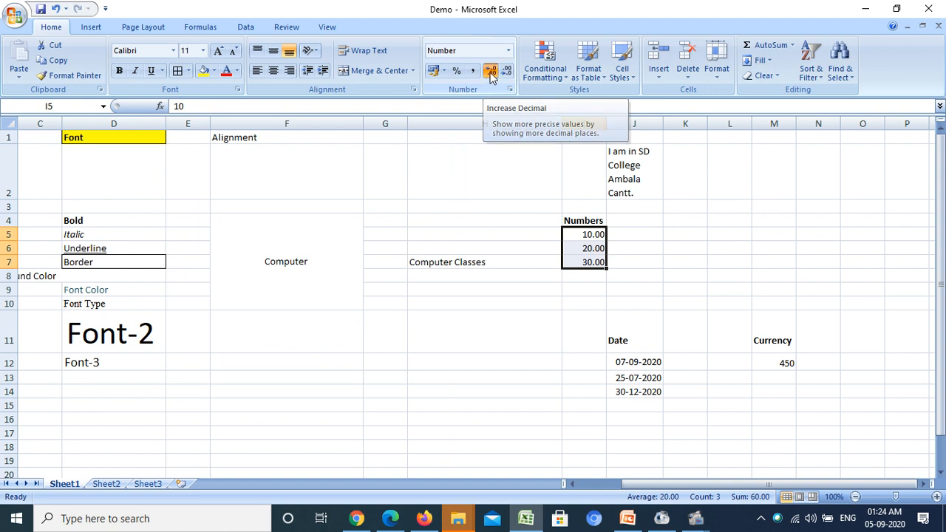
left_click(491, 72)
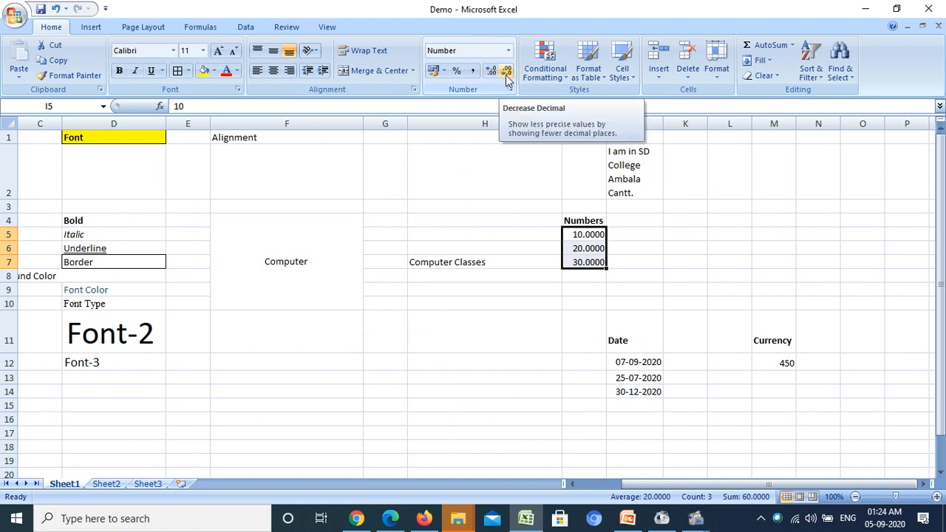
left_click(507, 72)
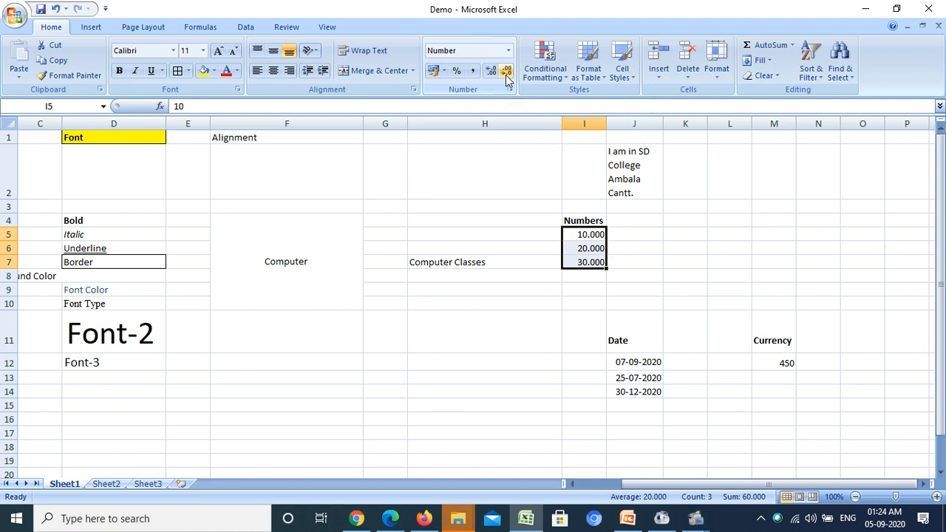
left_click(507, 72)
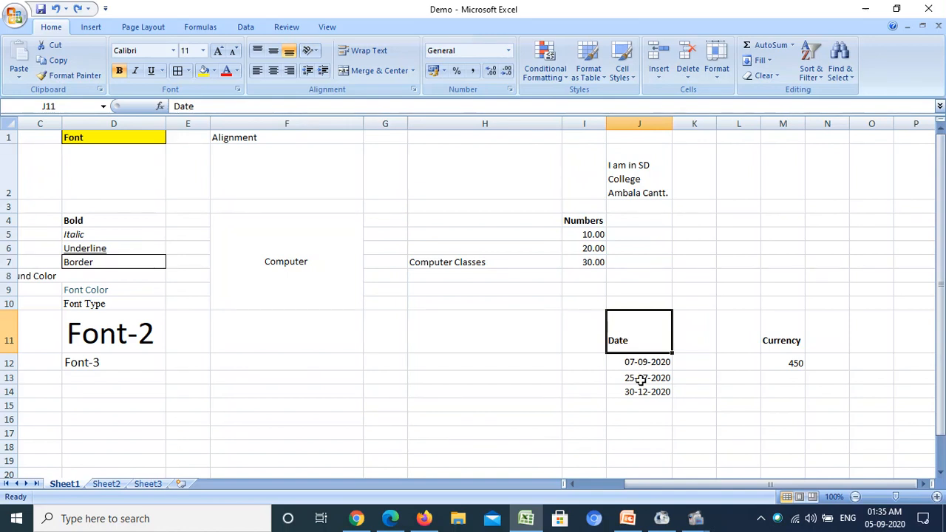
- Format the dates in J12:J14 with the second of the two adjacent "14 March 2001" date types, keeping the English (India) locale
left_click(635, 367)
left_click_drag(635, 366, 645, 391)
left_click(629, 360)
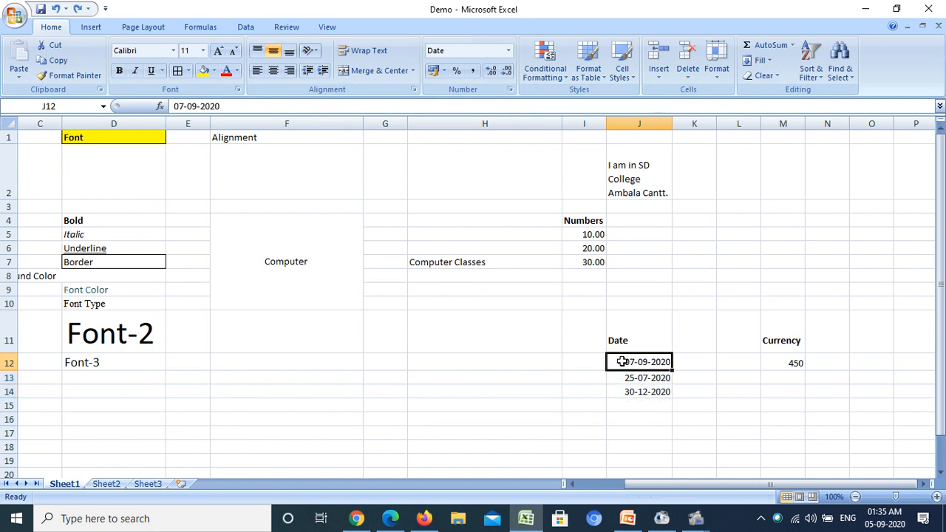
left_click_drag(622, 361, 625, 389)
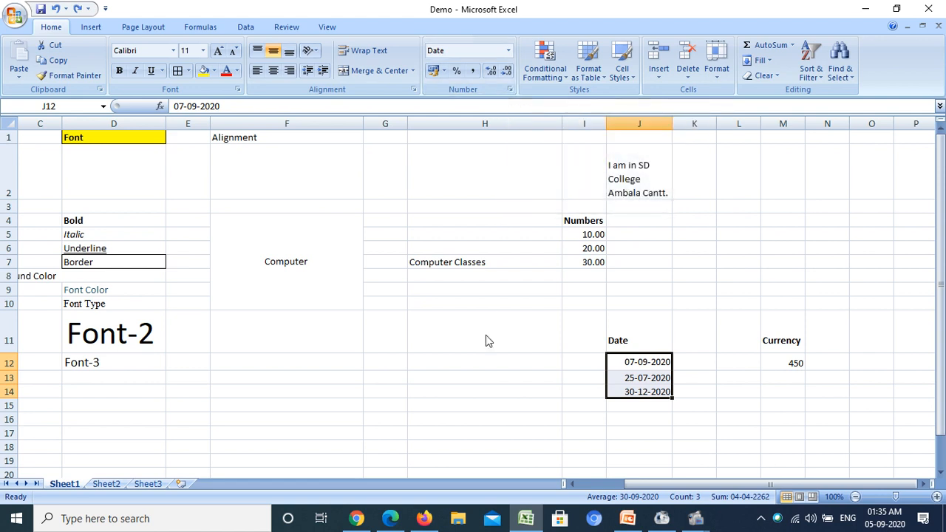
key("ctrl+1")
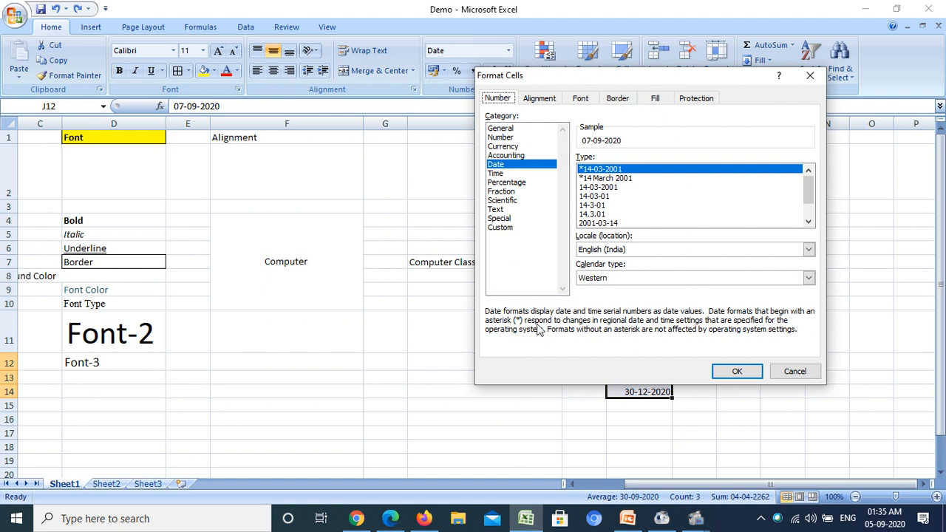
left_click_drag(582, 76, 362, 103)
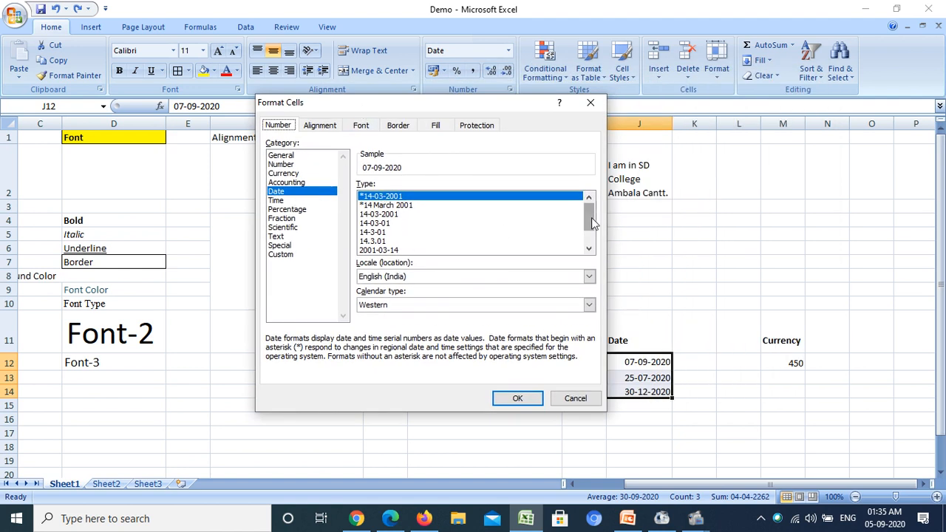
left_click_drag(589, 217, 587, 226)
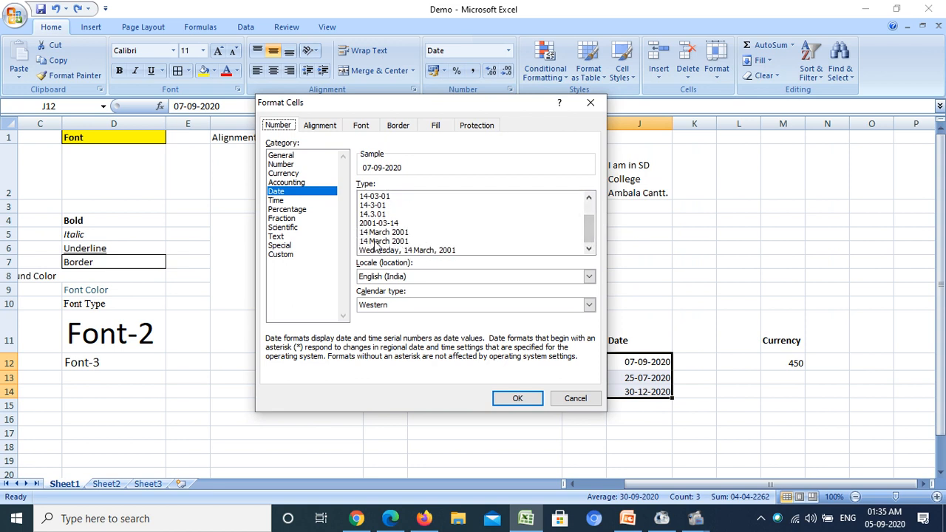
left_click(377, 242)
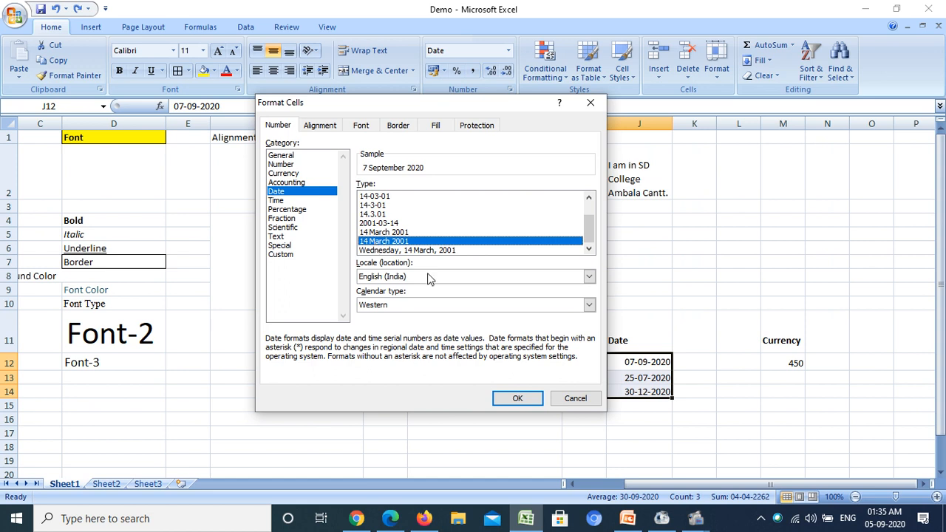
left_click(518, 399)
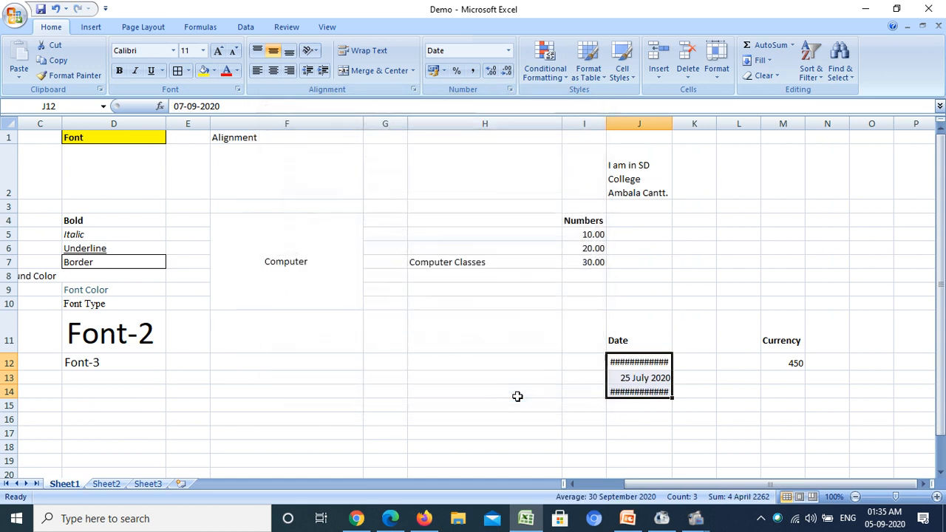
- Widen column J just enough to show the full long-format dates in J12:J14
left_click(628, 404)
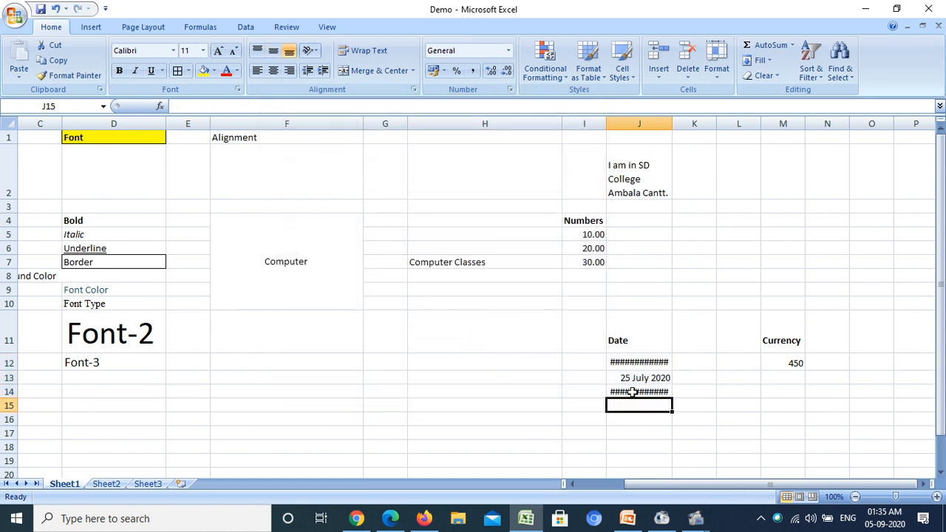
left_click(625, 365)
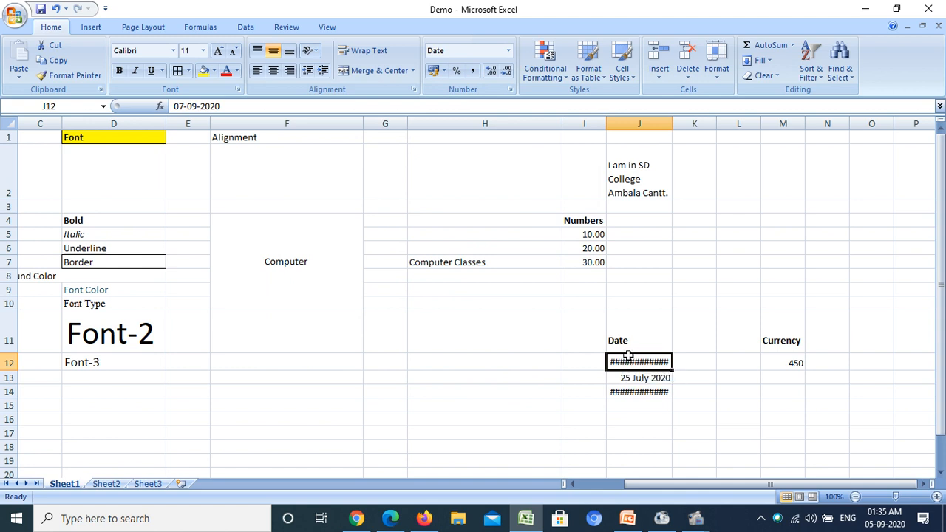
left_click_drag(627, 360, 629, 388)
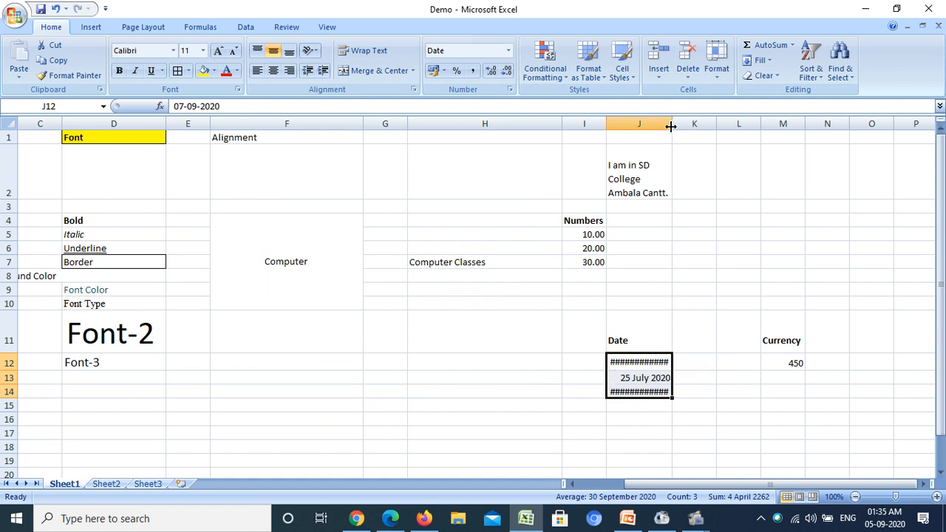
left_click_drag(671, 126, 691, 126)
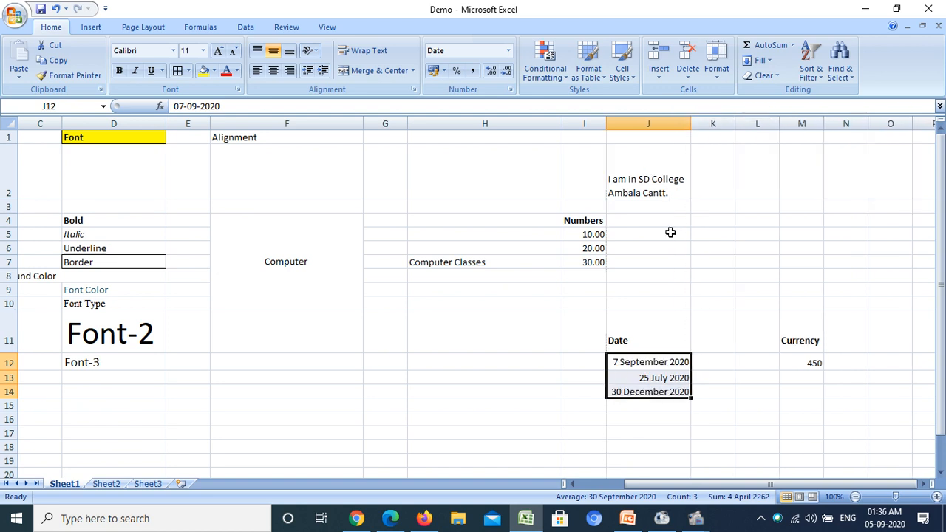
left_click(642, 403)
left_click(641, 362)
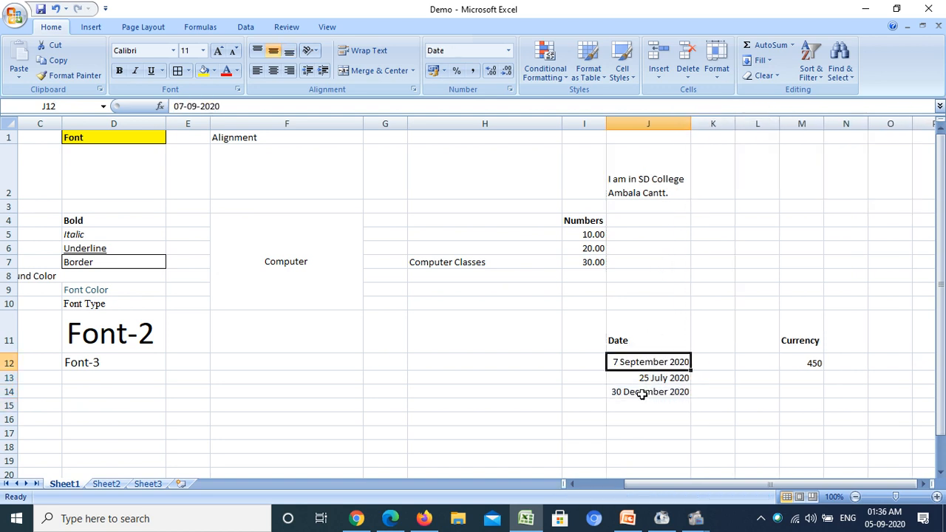
left_click_drag(642, 361, 642, 388)
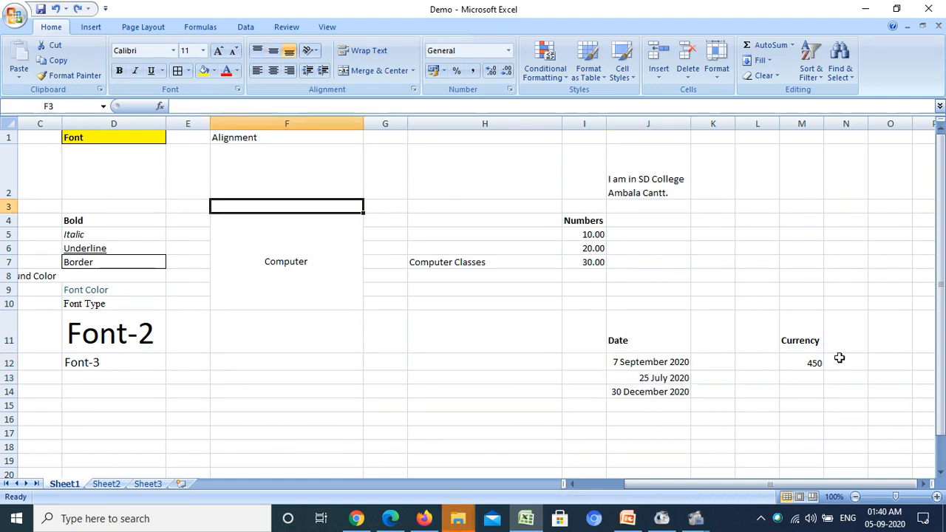
- Format the amount in M12 as Currency with the ₹ symbol and two decimal places
left_click(799, 336)
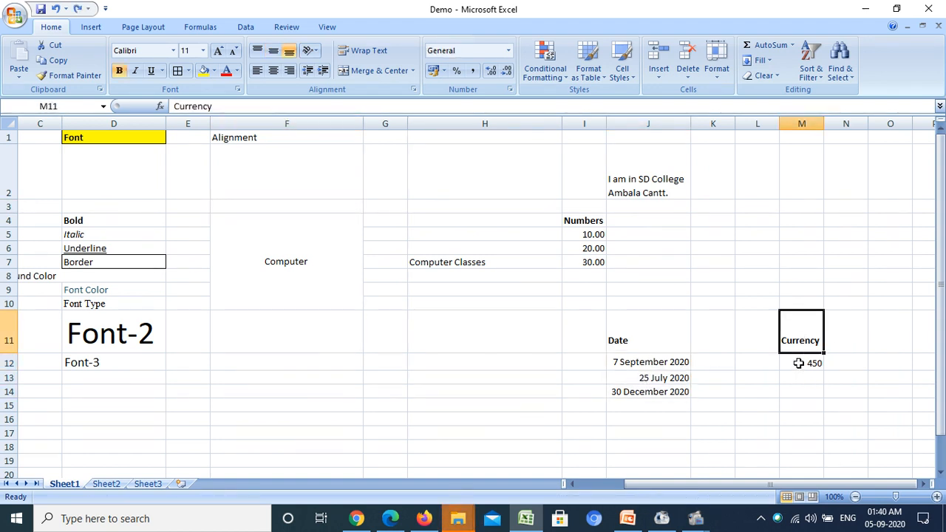
left_click(799, 363)
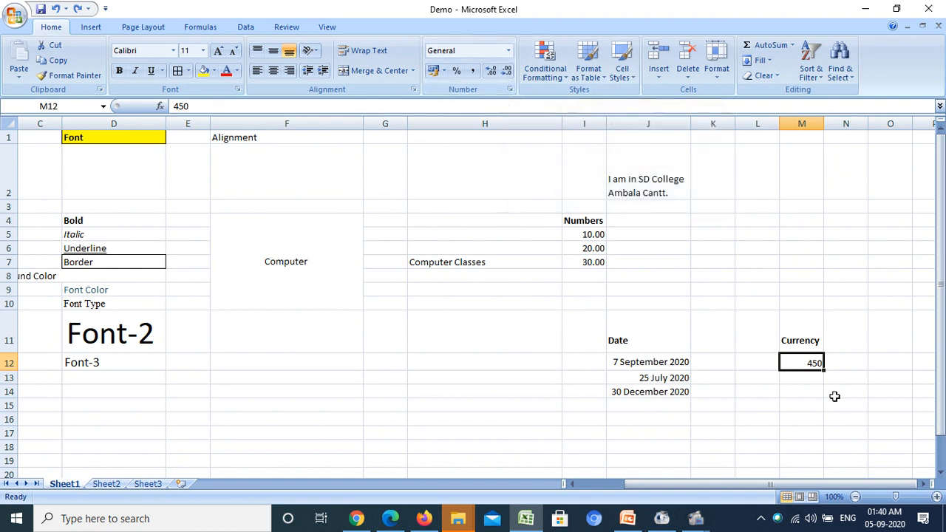
right_click(795, 362)
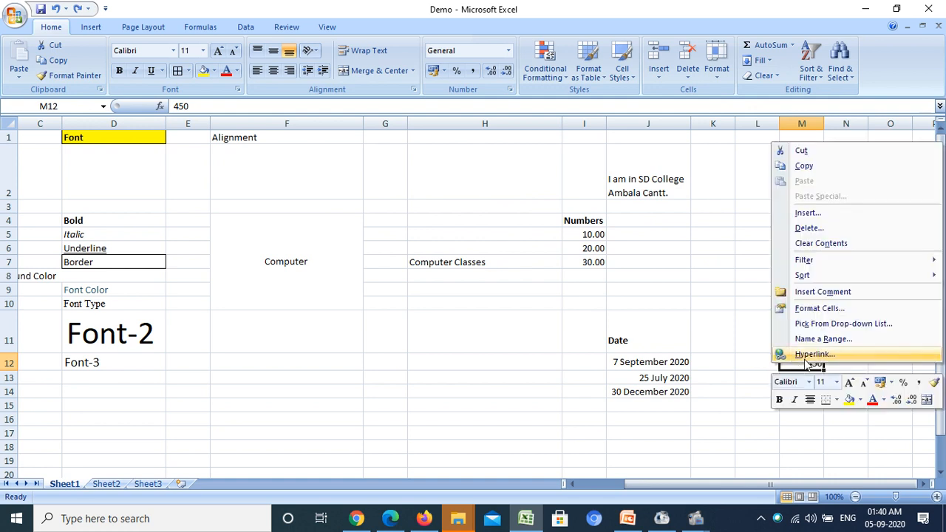
left_click(827, 311)
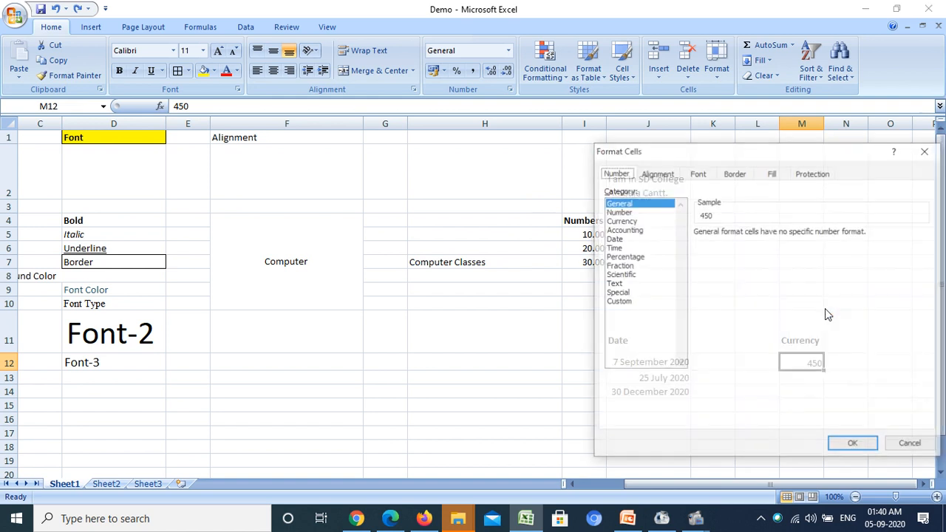
left_click_drag(776, 153, 591, 121)
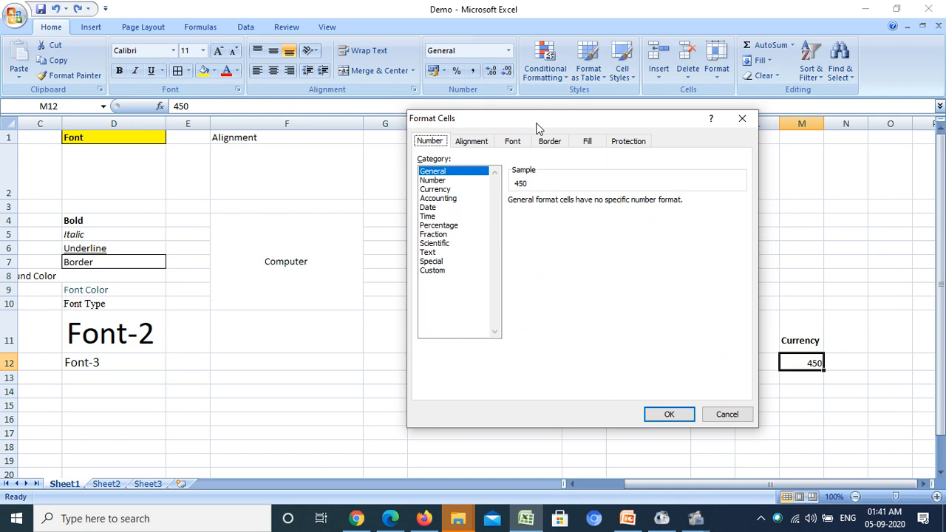
left_click(441, 190)
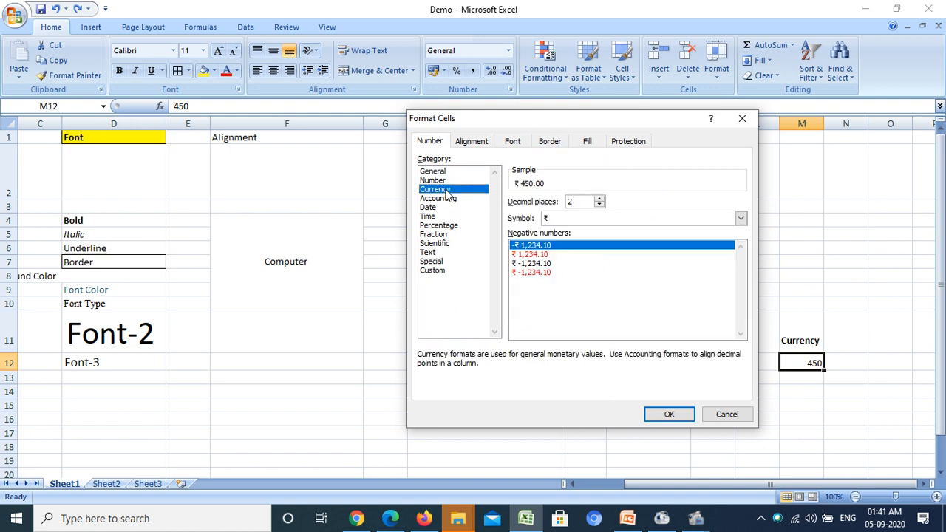
left_click(740, 219)
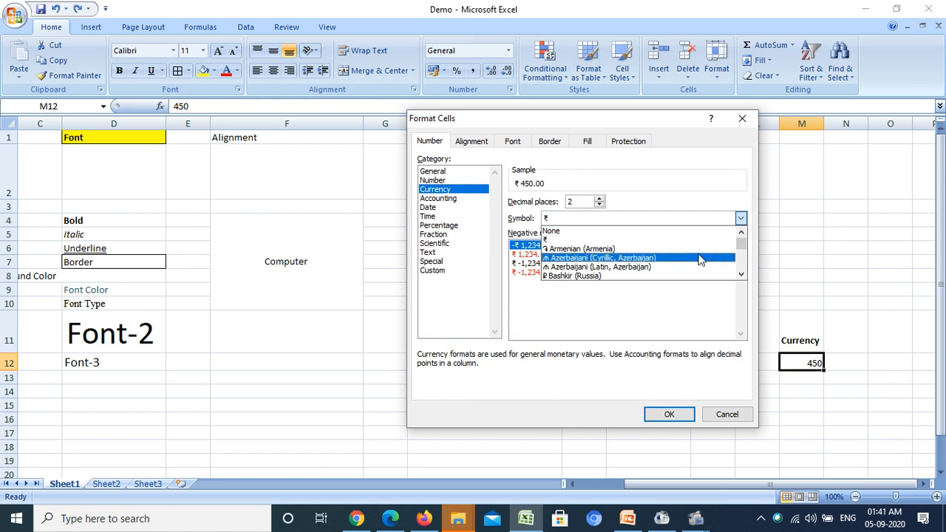
mouse_move(740, 243)
left_mouse_down()
mouse_move(741, 270)
mouse_move(742, 241)
left_mouse_up()
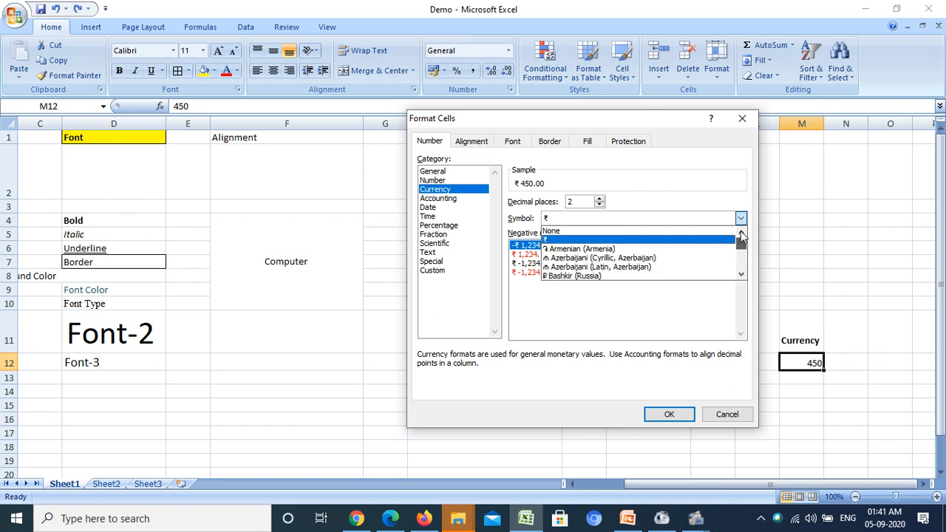
left_click(554, 240)
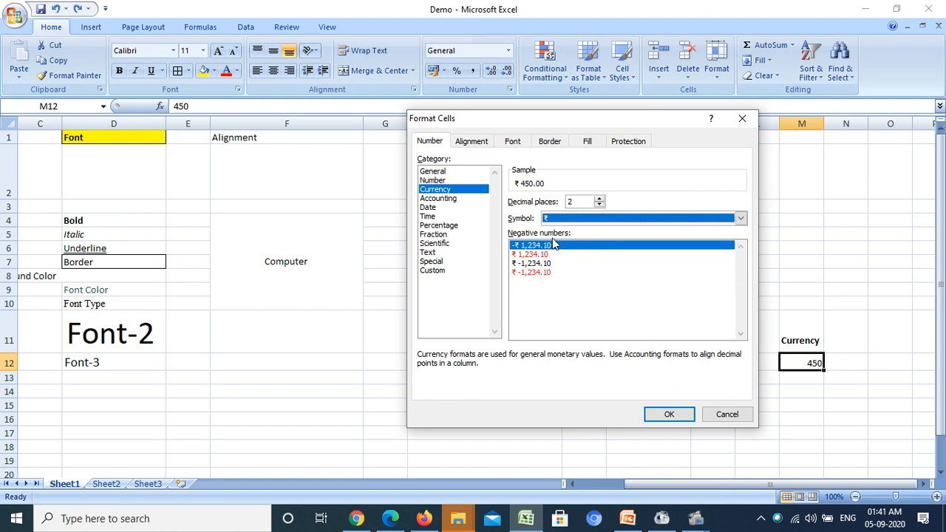
left_click(670, 414)
left_click(808, 405)
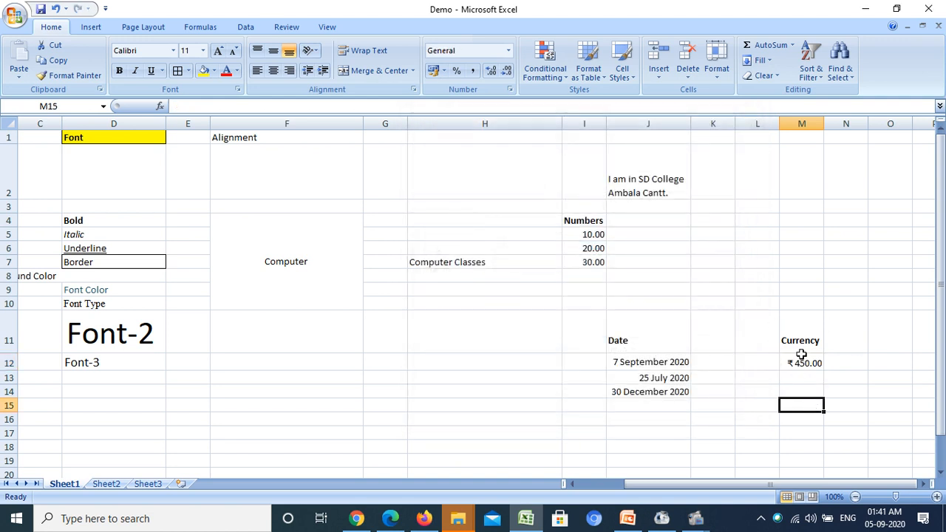
- Apply the $ English (United States) accounting format to M12, and switch it to the € Euro (€ 123) format
left_click(800, 361)
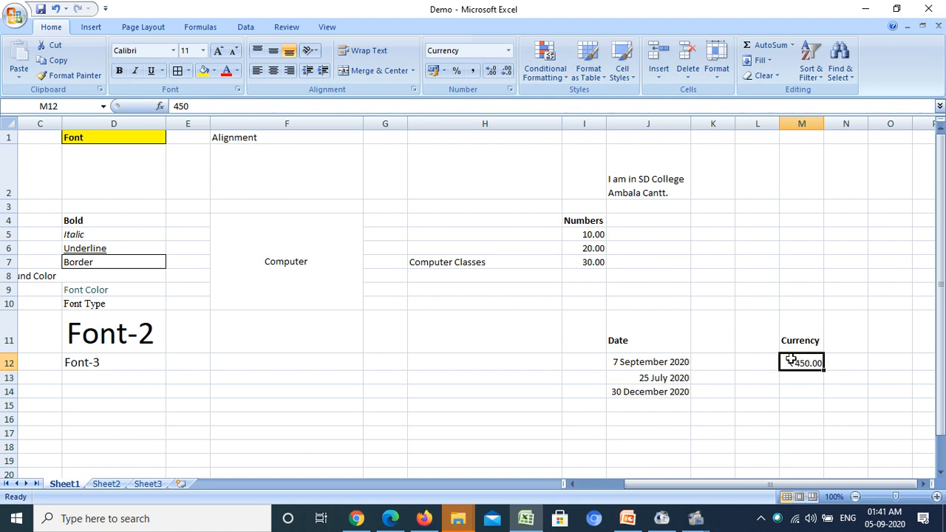
left_click(442, 71)
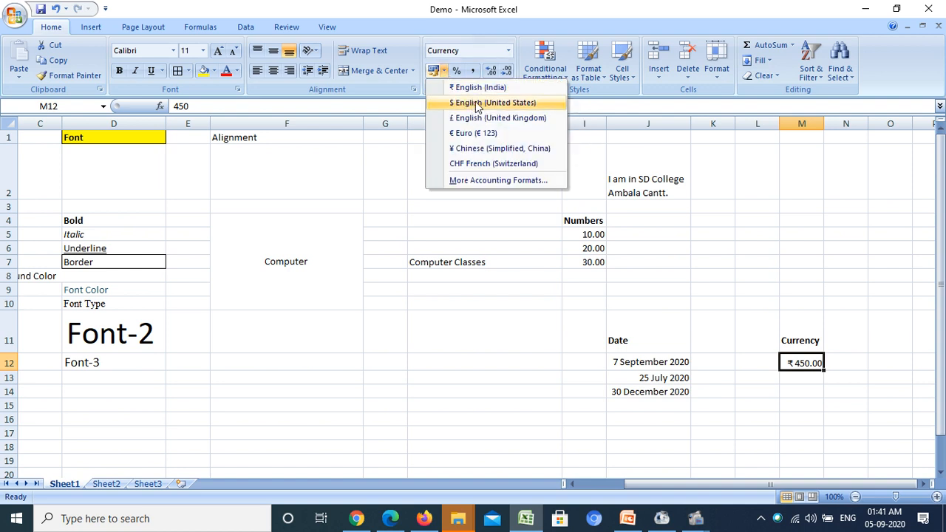
left_click(476, 103)
left_click(444, 72)
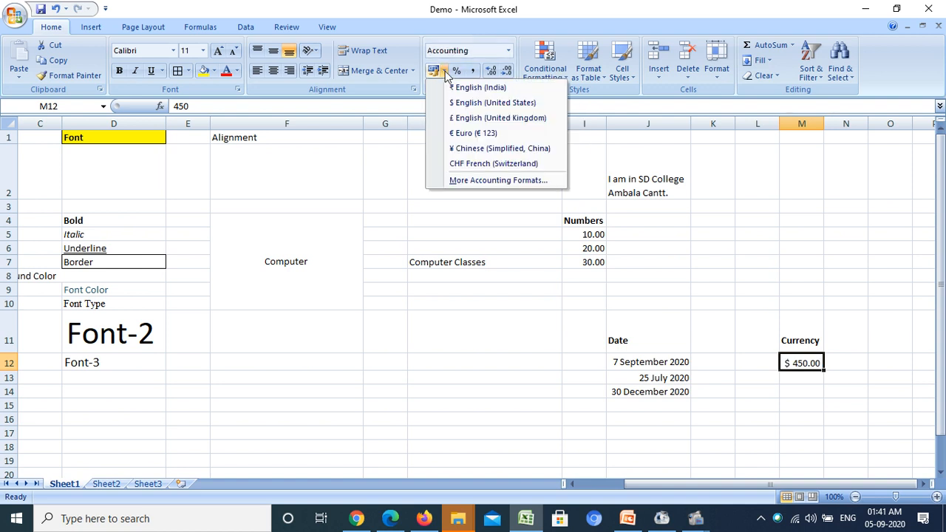
left_click(484, 136)
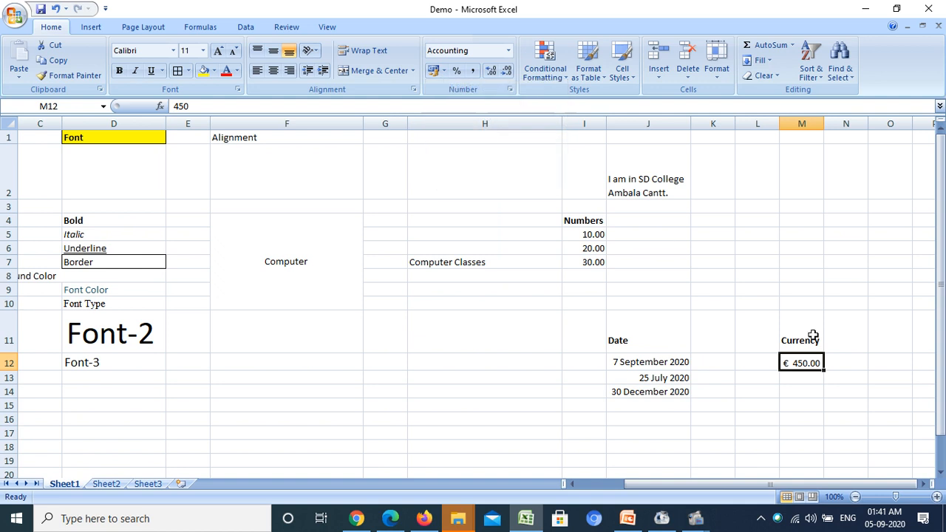
left_click(841, 350)
left_click(813, 326)
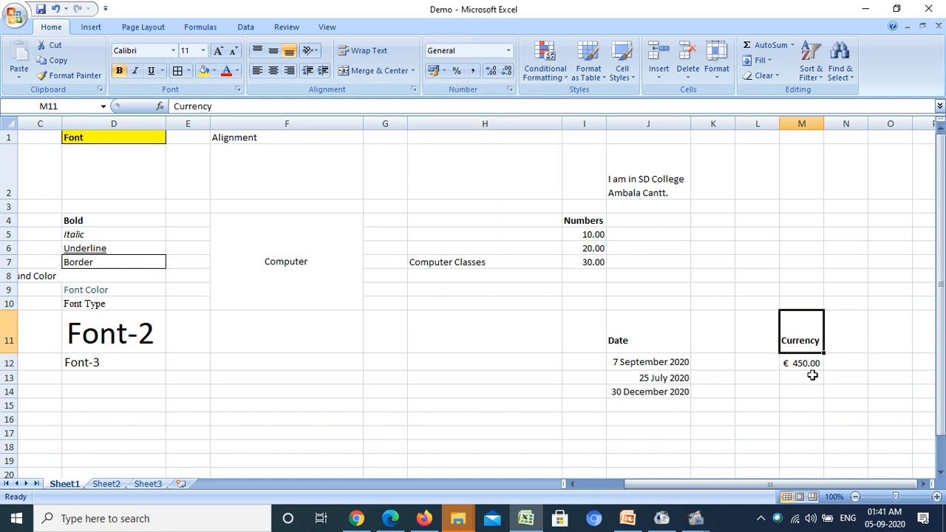